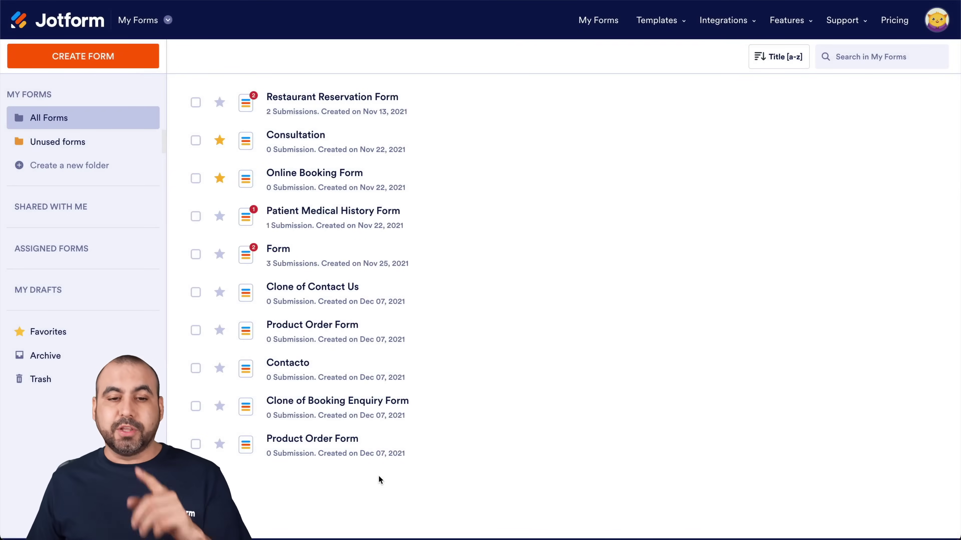
# Create a new blank form from scratch using the Classic Form layout
pyautogui.click(83, 63)
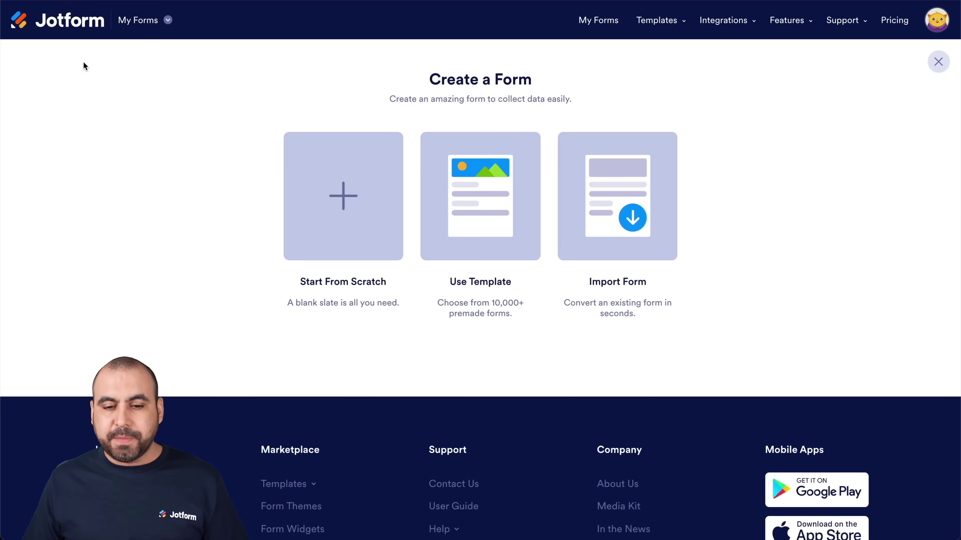
pyautogui.click(324, 180)
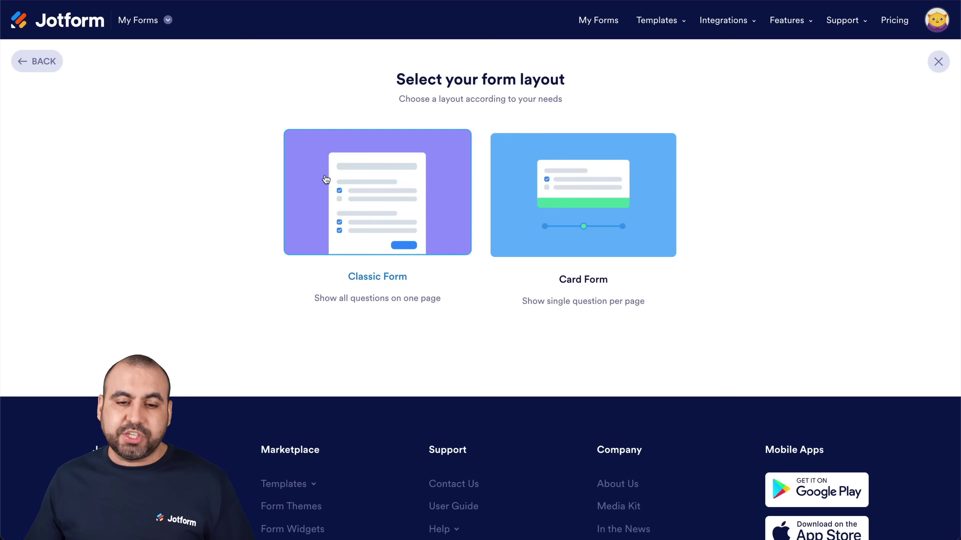
pyautogui.click(338, 182)
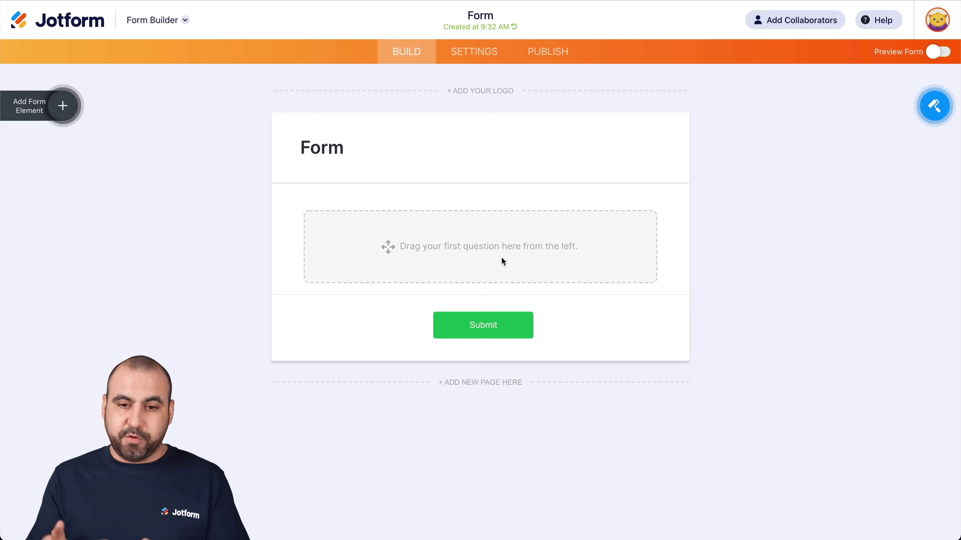
# Search the widgets for 'spre' and add the Spreadsheet widget to the form
pyautogui.click(63, 105)
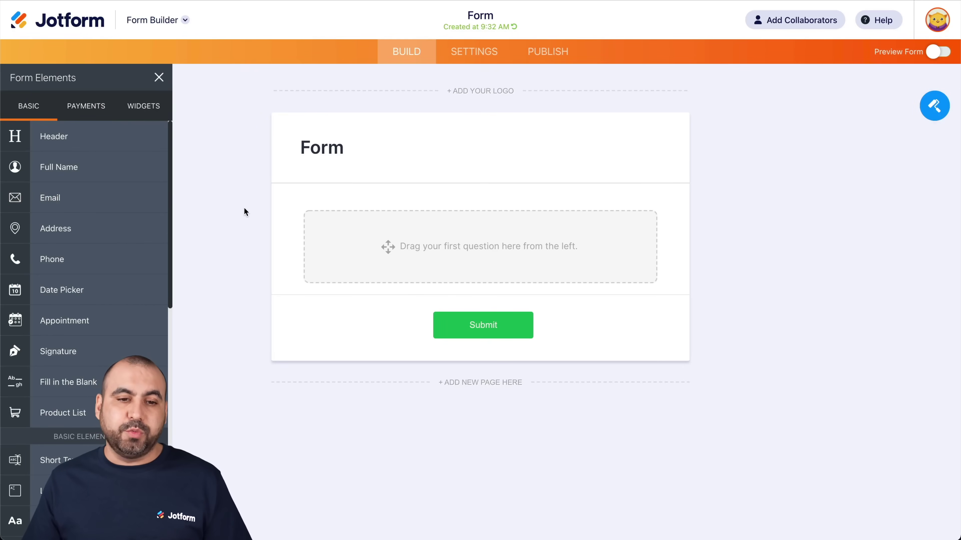
pyautogui.click(144, 108)
pyautogui.click(93, 133)
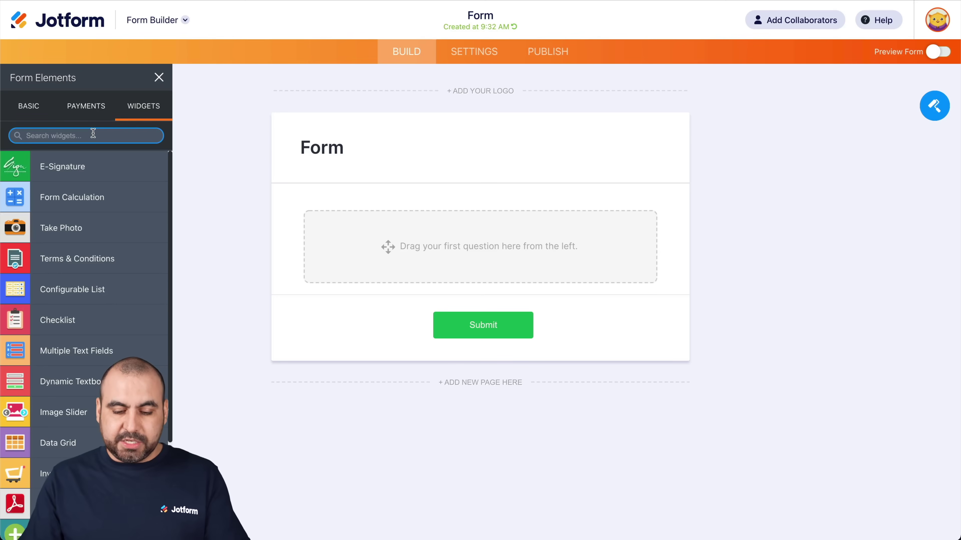
pyautogui.write('spred')
pyautogui.press('BackSpace')
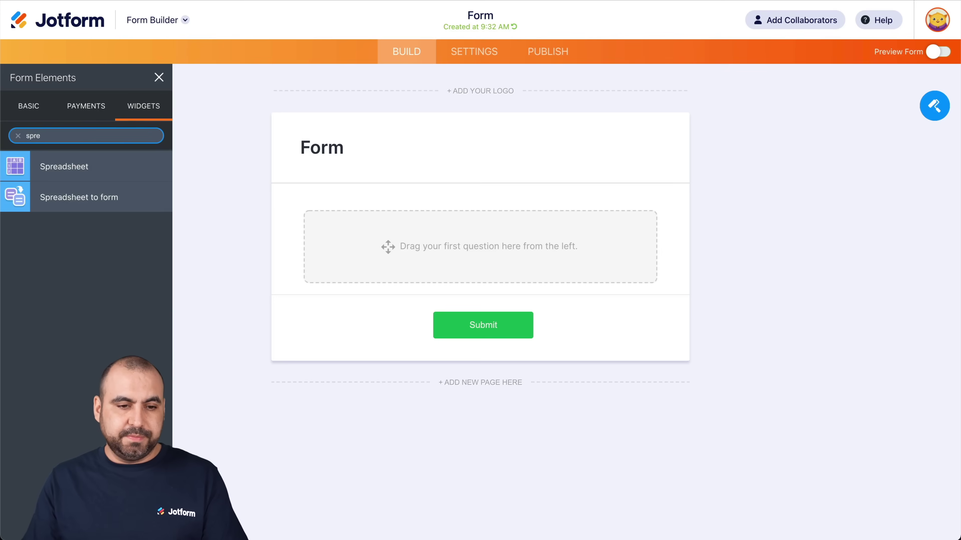
pyautogui.click(89, 168)
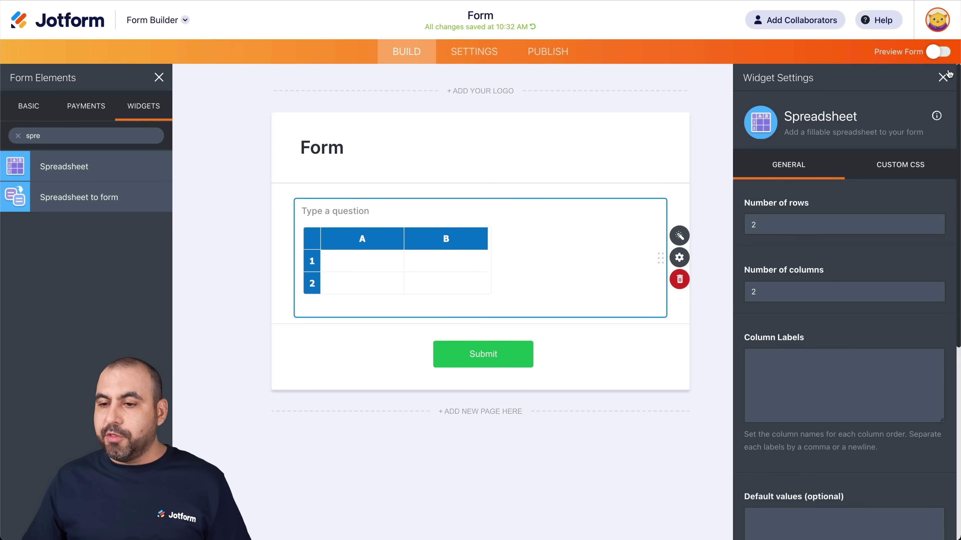
# Reopen the spreadsheet's Widget Settings panel
pyautogui.click(943, 77)
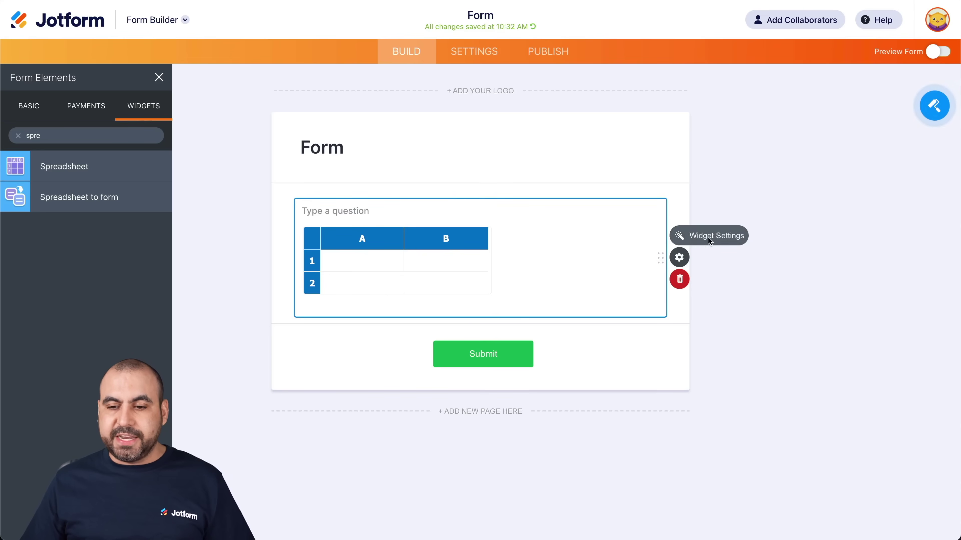
pyautogui.click(708, 239)
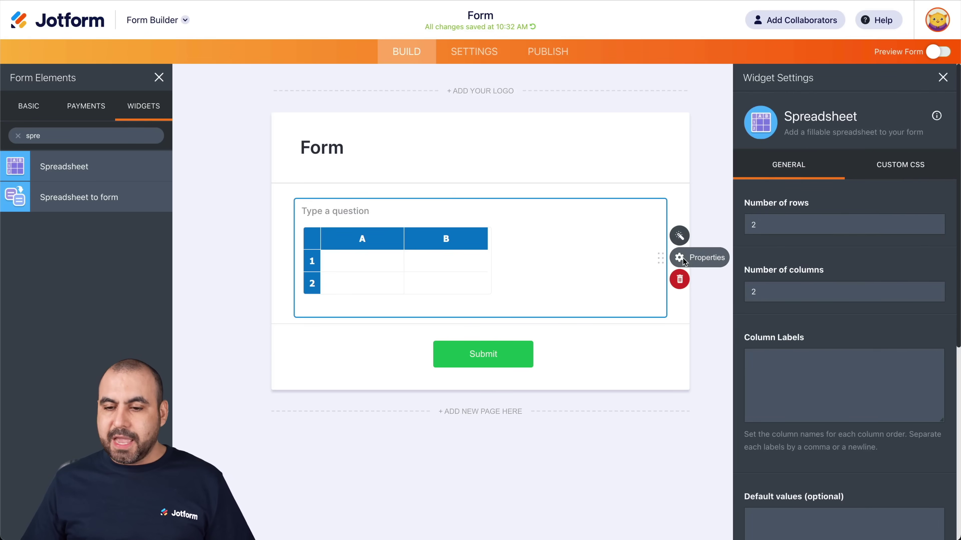
pyautogui.click(680, 258)
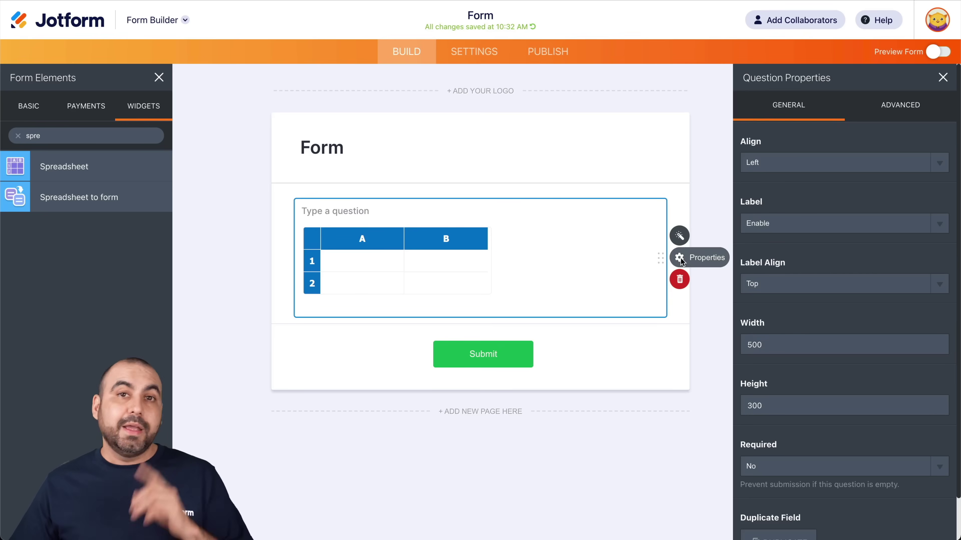
pyautogui.click(680, 237)
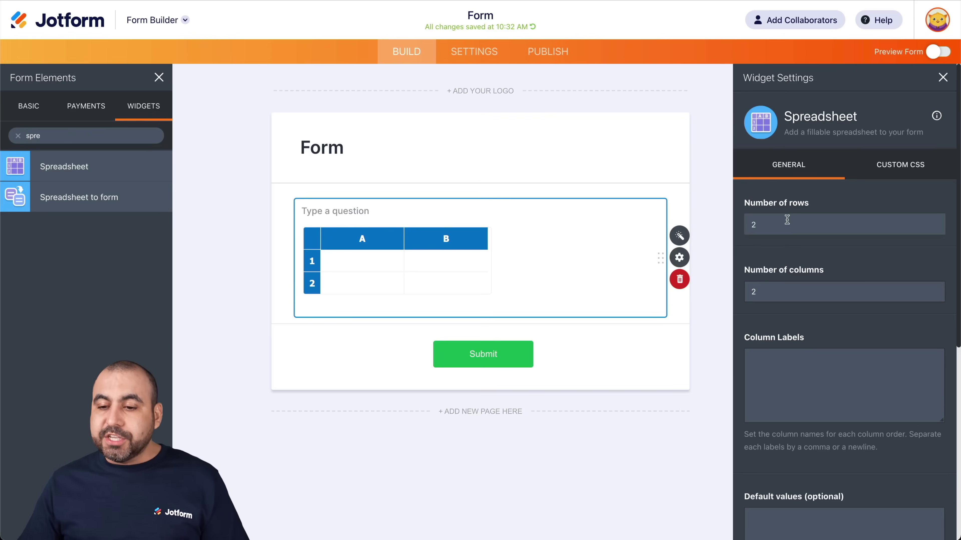
# Set the spreadsheet to 10 rows and 4 columns
pyautogui.click(778, 225)
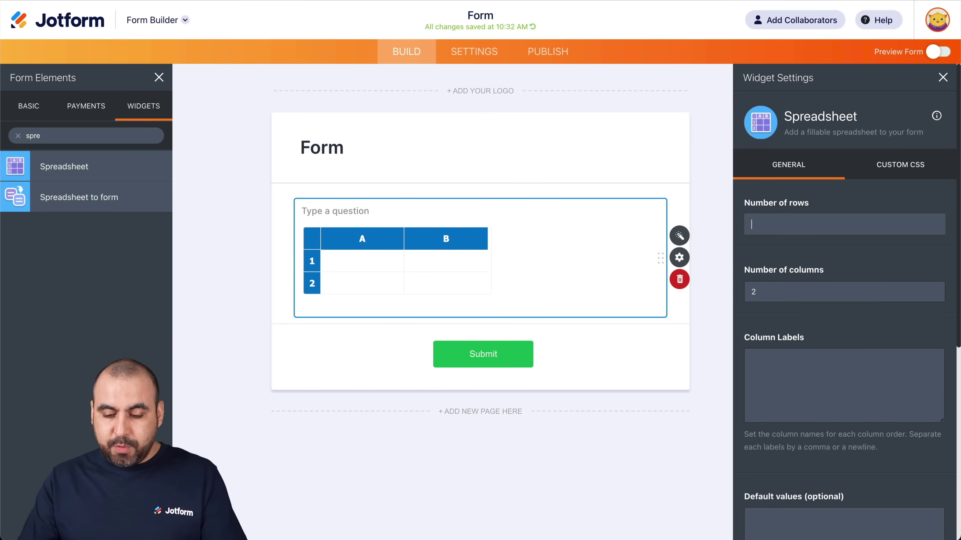
pyautogui.write('10')
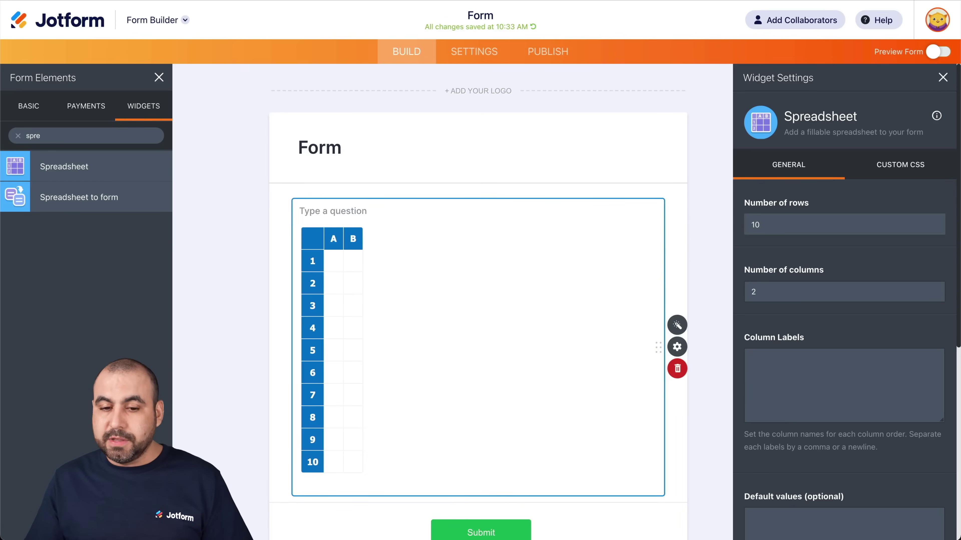
pyautogui.click(777, 288)
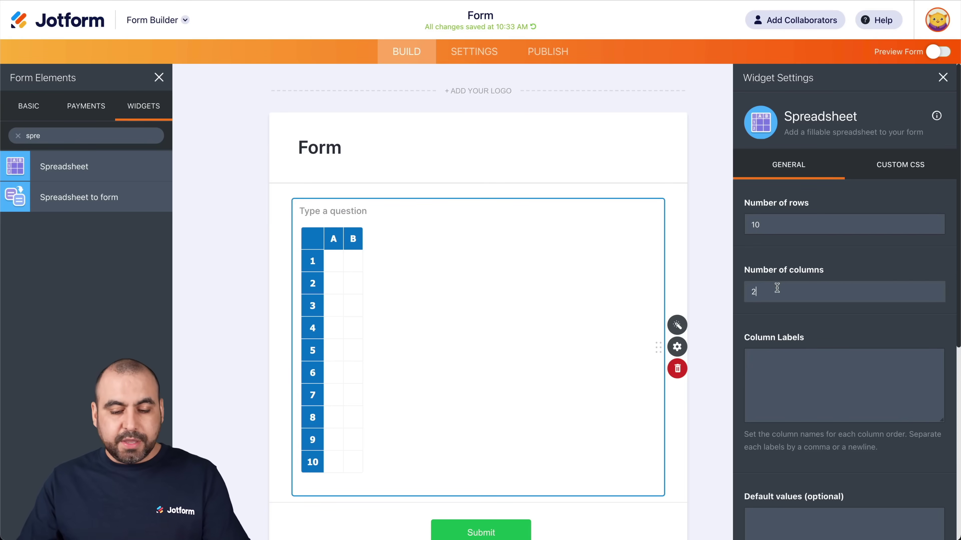
pyautogui.press('BackSpace')
pyautogui.write('4')
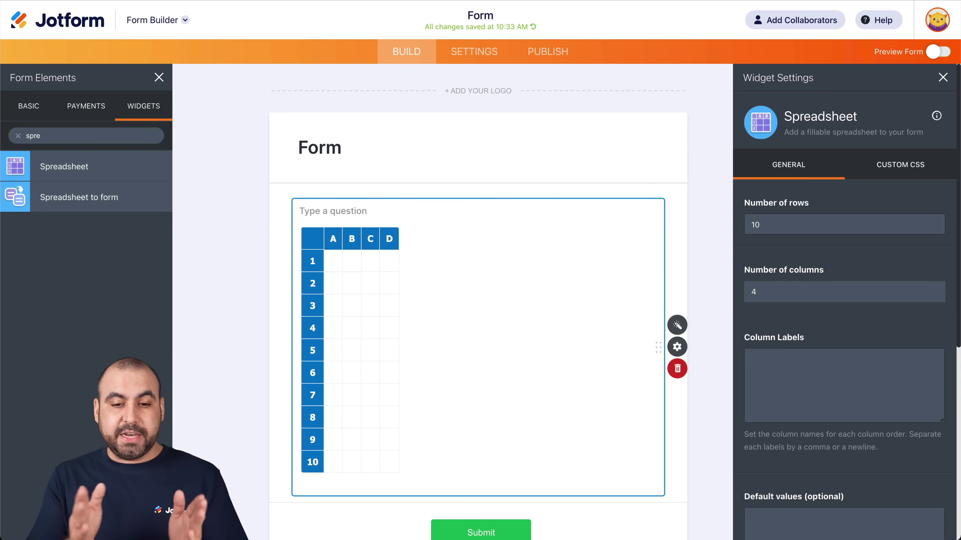
pyautogui.click(410, 256)
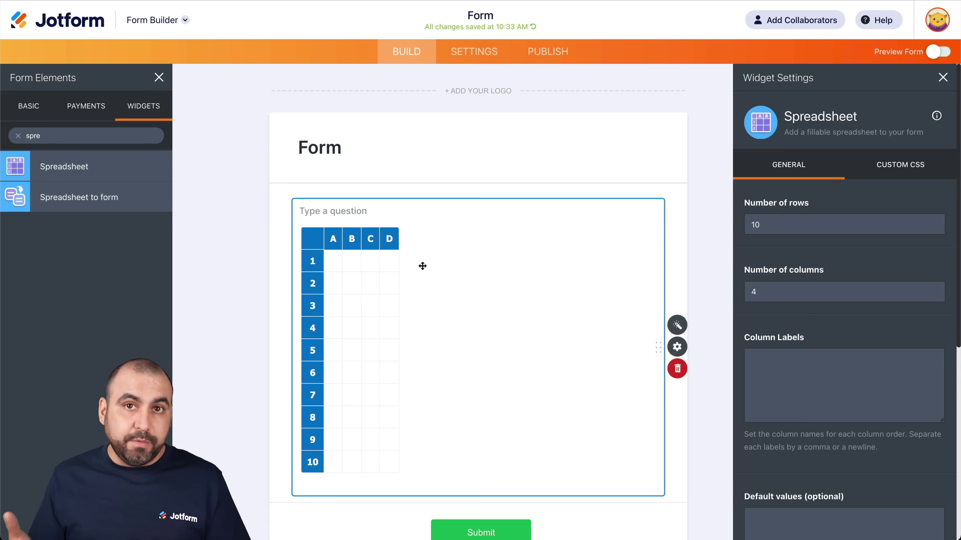
pyautogui.click(757, 382)
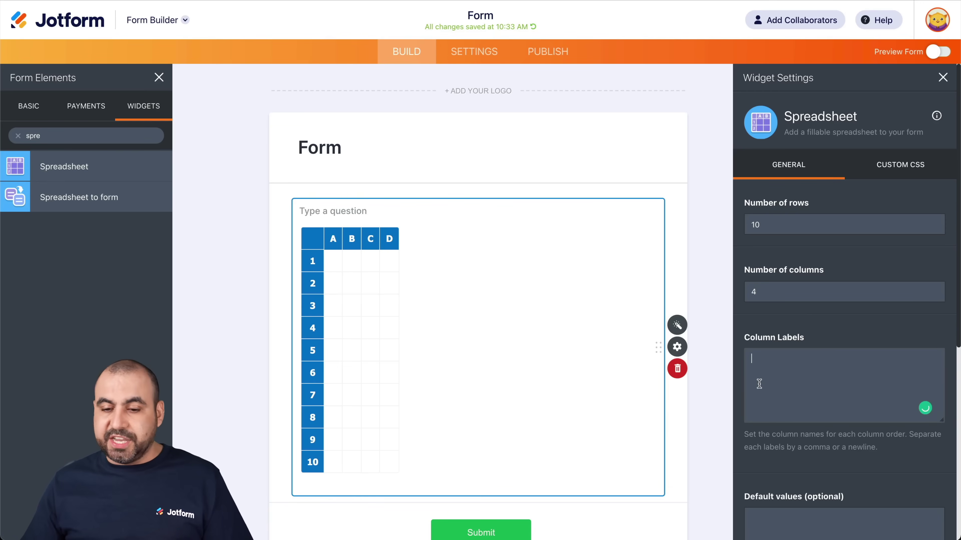
pyautogui.scroll(-1, 759, 383)
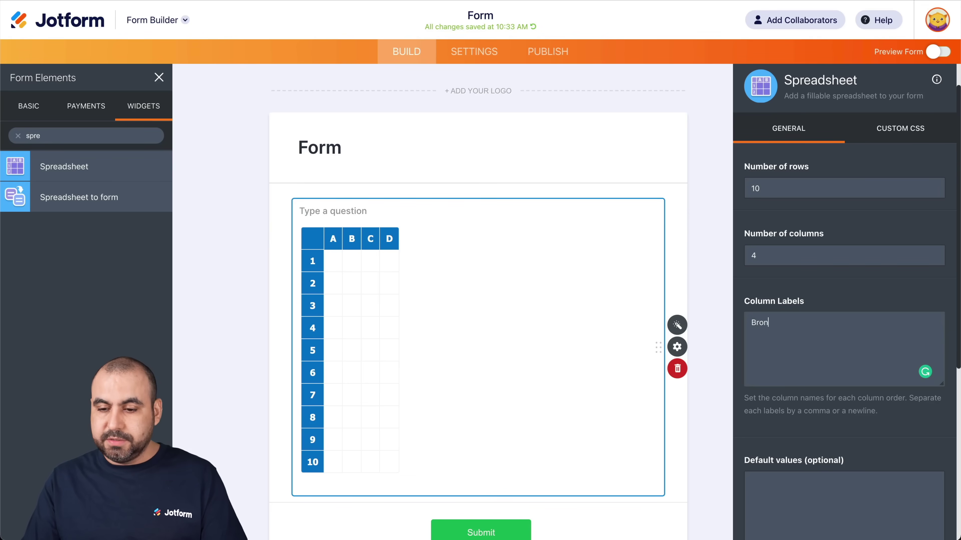
pyautogui.write('Bronze')
pyautogui.press('Return')
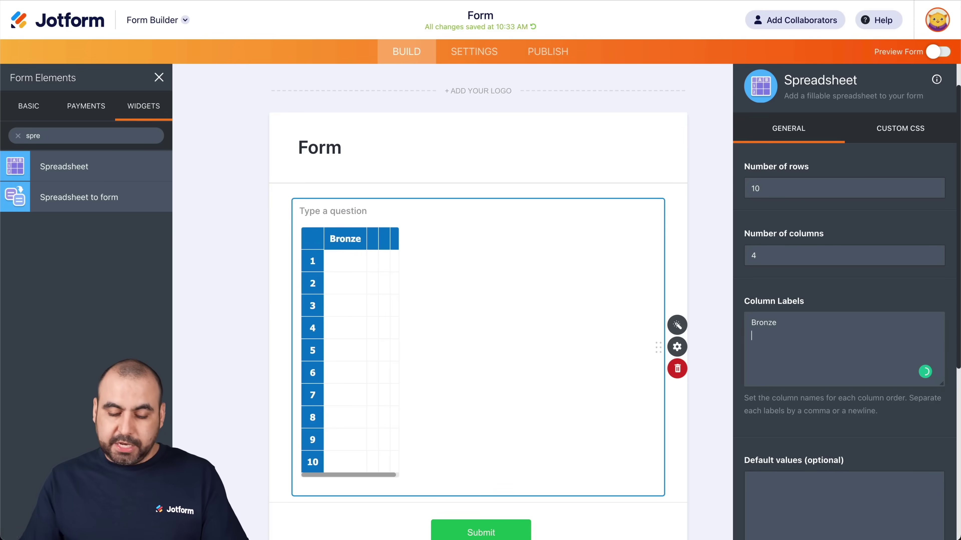
pyautogui.write('Silver')
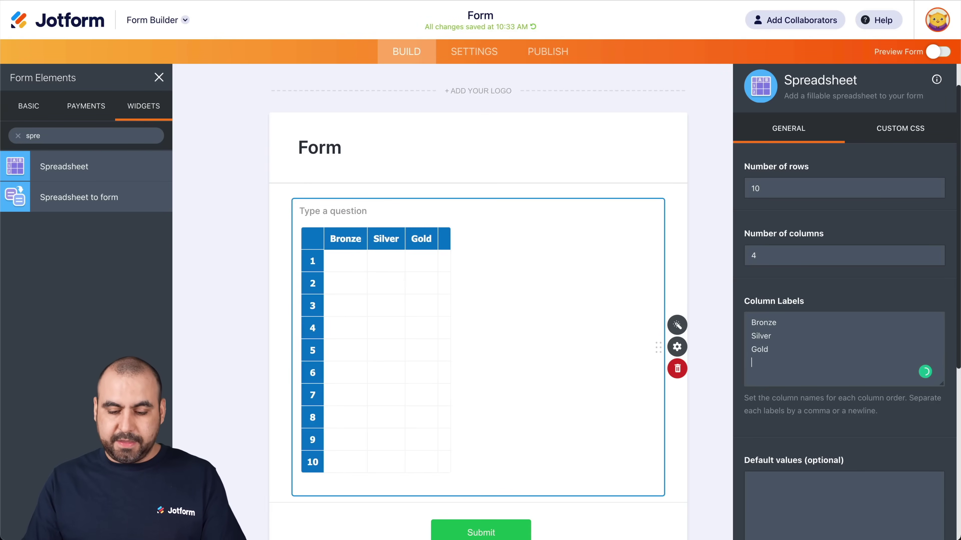
pyautogui.write('num')
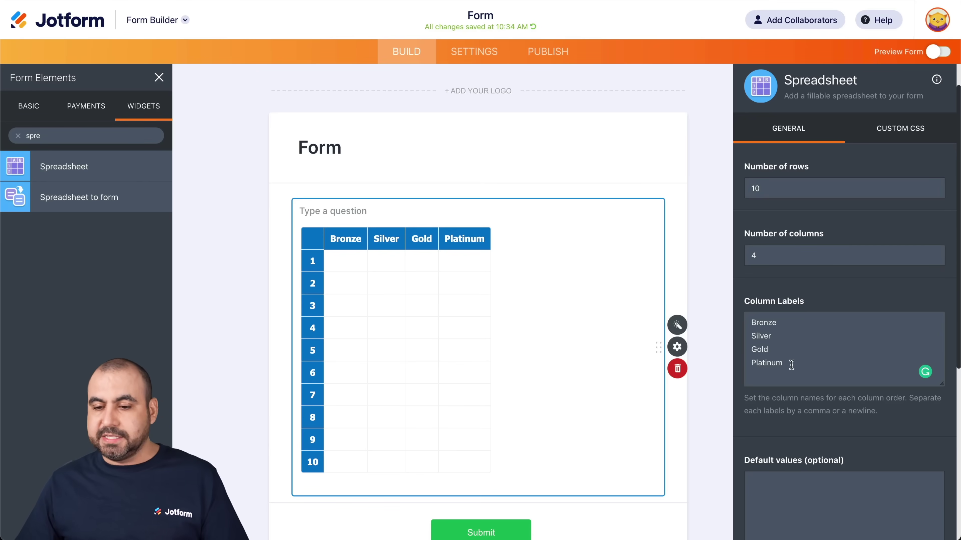
pyautogui.moveTo(792, 364); pyautogui.dragTo(758, 322)
pyautogui.press('BackSpace')
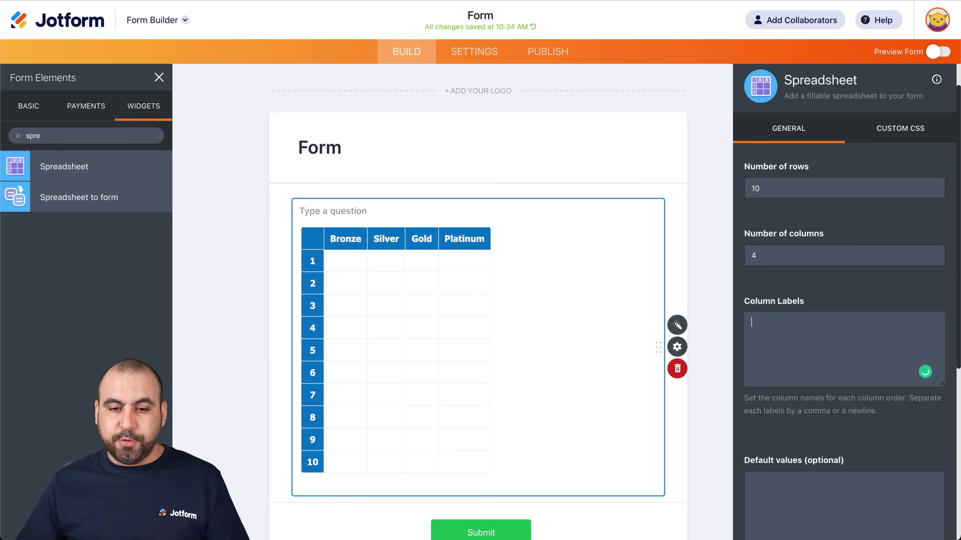
pyautogui.scroll(-1, 795, 328)
# Enter 1 as a default cell value and start a new line
pyautogui.scroll(-3, 795, 329)
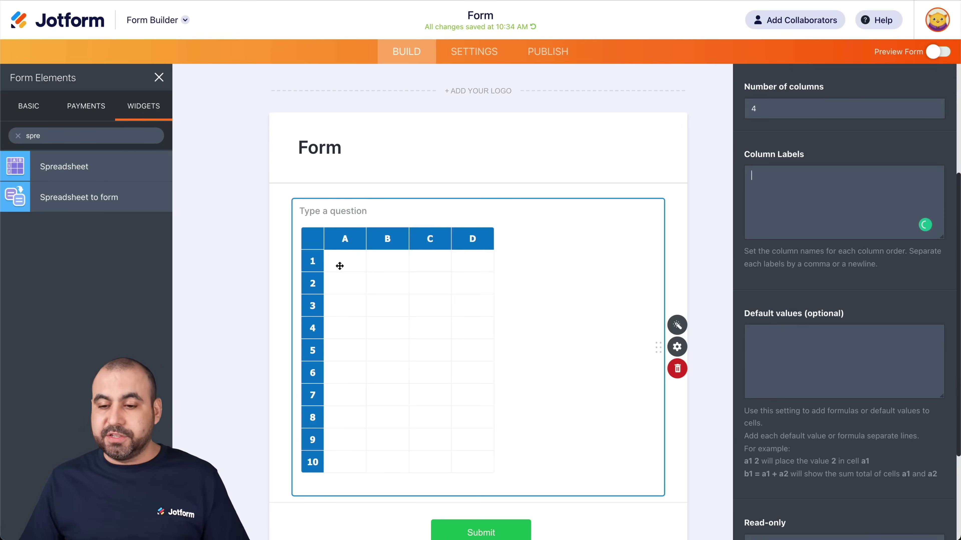
pyautogui.scroll(-2, 799, 287)
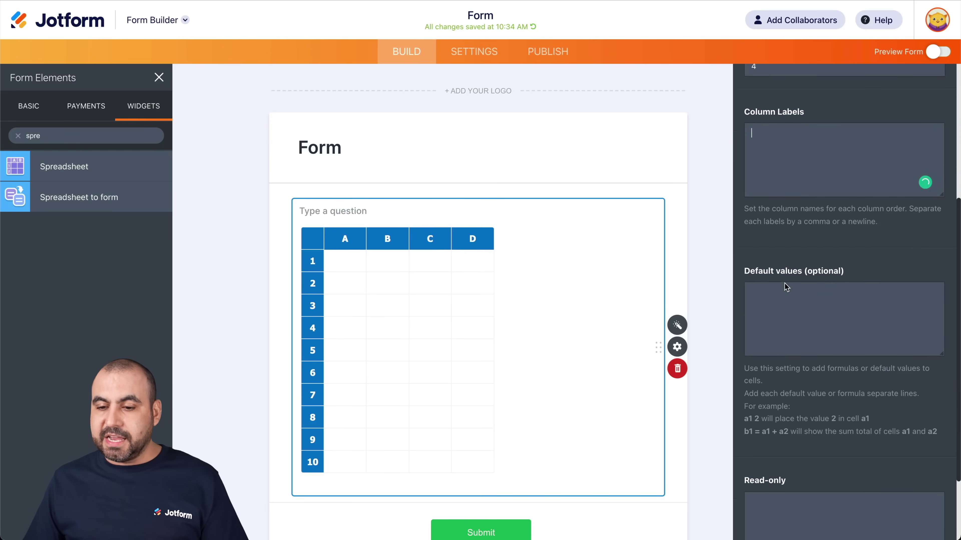
pyautogui.click(795, 299)
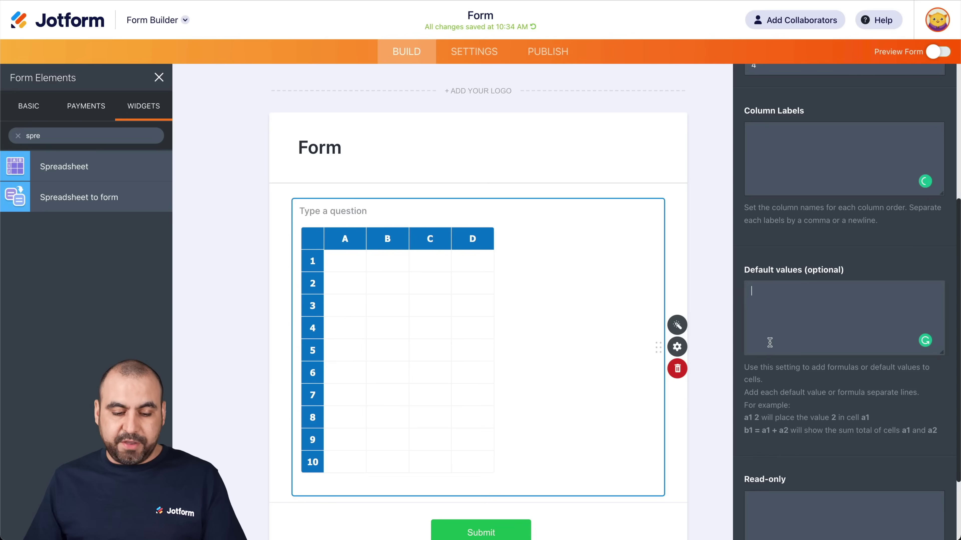
pyautogui.write('1 10 emails')
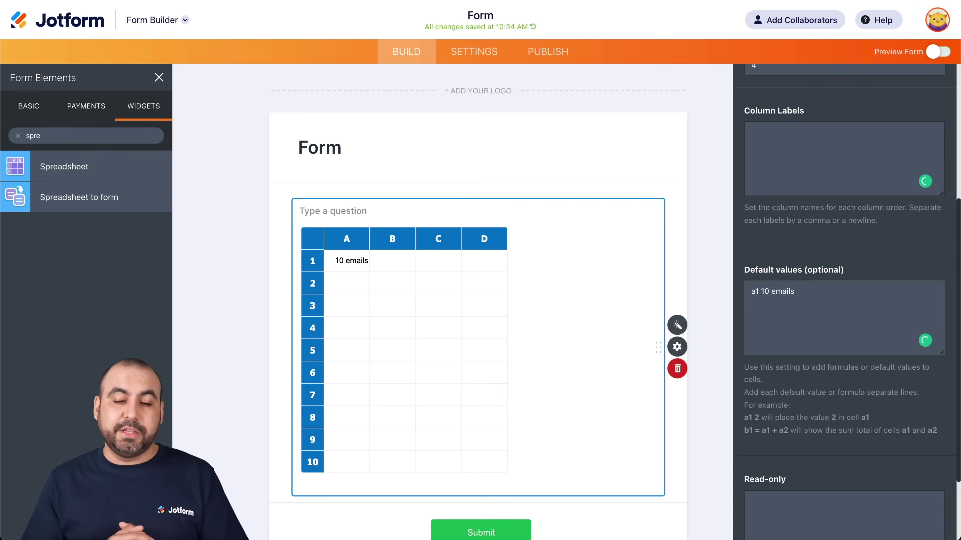
pyautogui.press('Return')
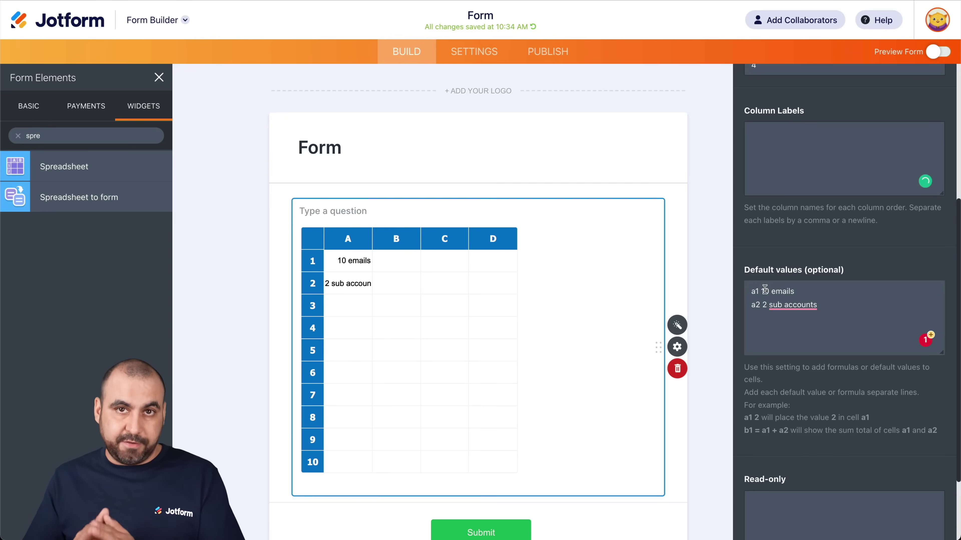
# Replace the old default values with the formula b1 = a1 + a2
pyautogui.click(791, 149)
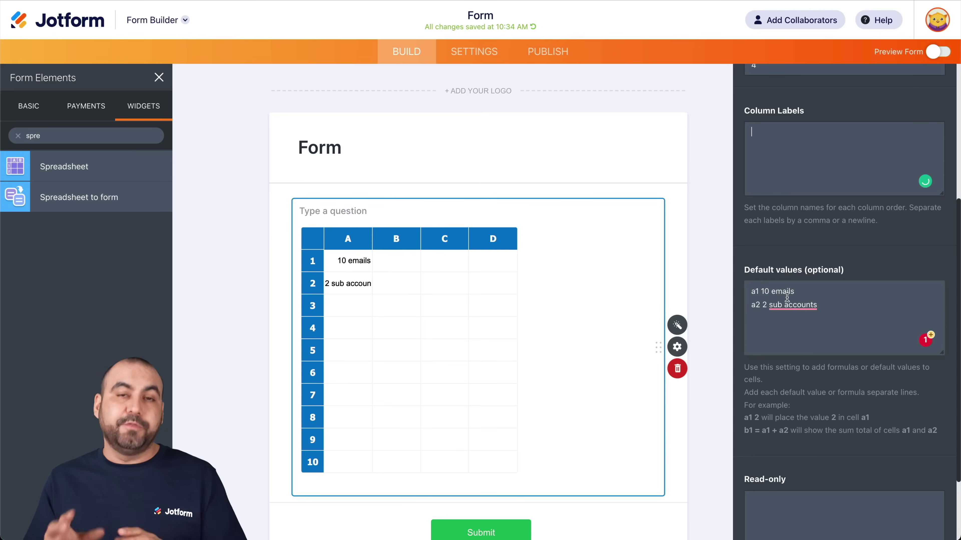
pyautogui.moveTo(817, 305); pyautogui.dragTo(749, 281)
pyautogui.press('BackSpace')
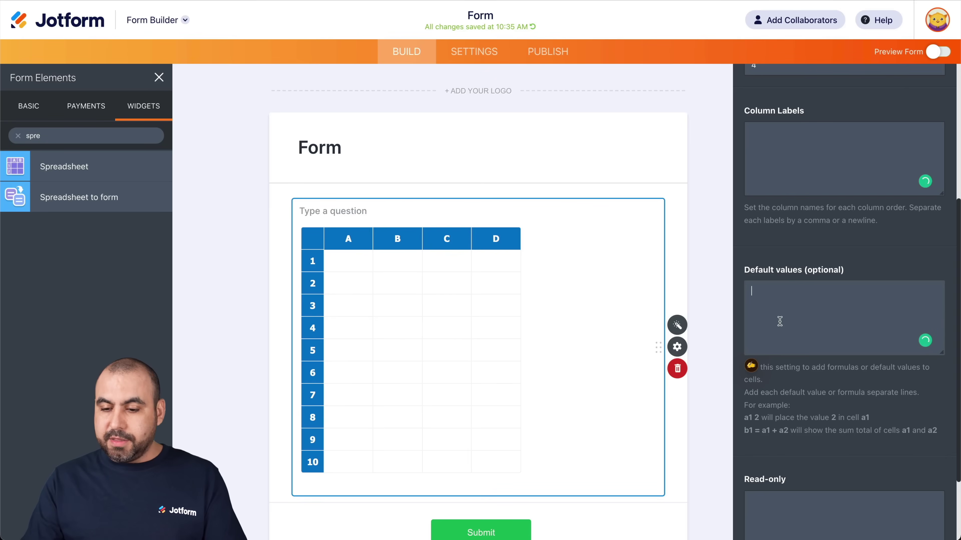
pyautogui.write('b1')
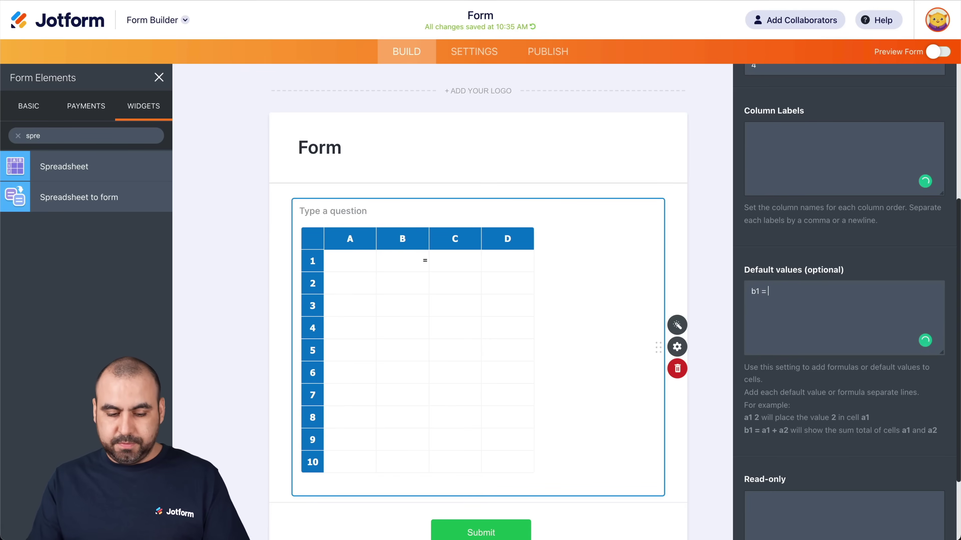
pyautogui.write(' = a1 + ')
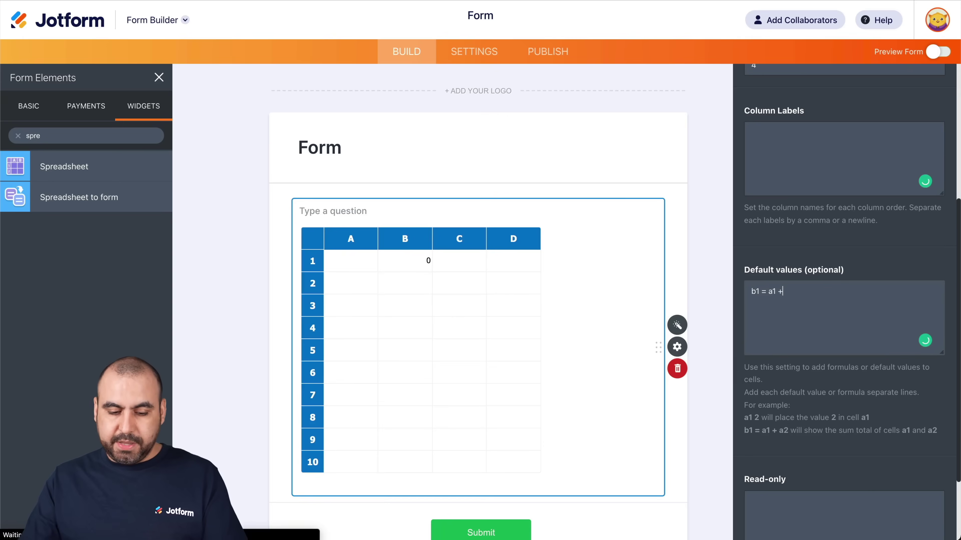
pyautogui.write('a2')
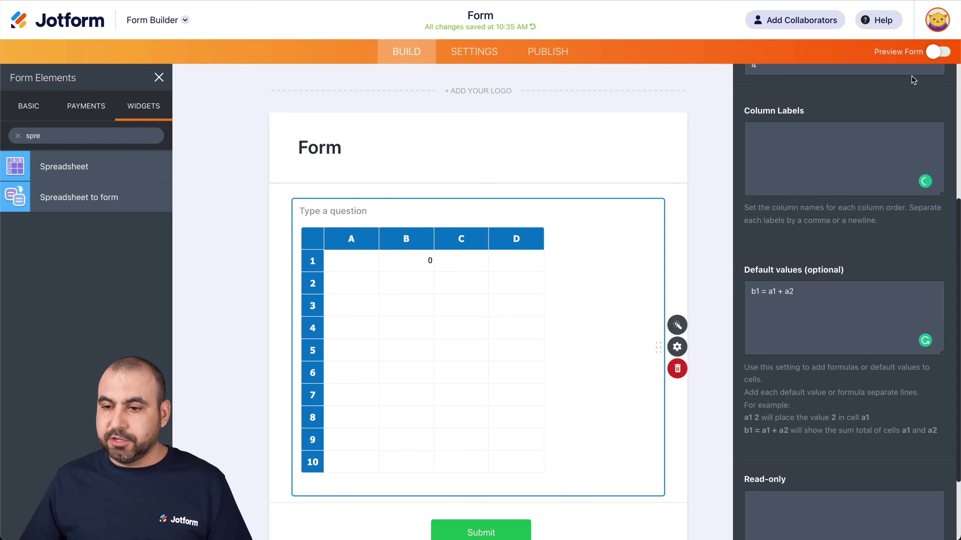
# Preview the form, enter 5 in A1 and A2 to check B1 shows 10, then exit preview
pyautogui.click(936, 57)
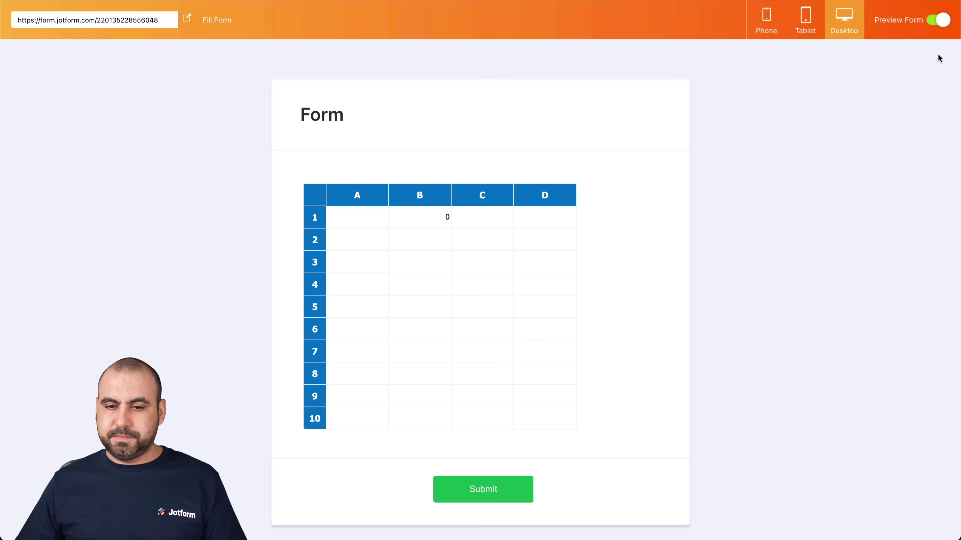
pyautogui.click(375, 216)
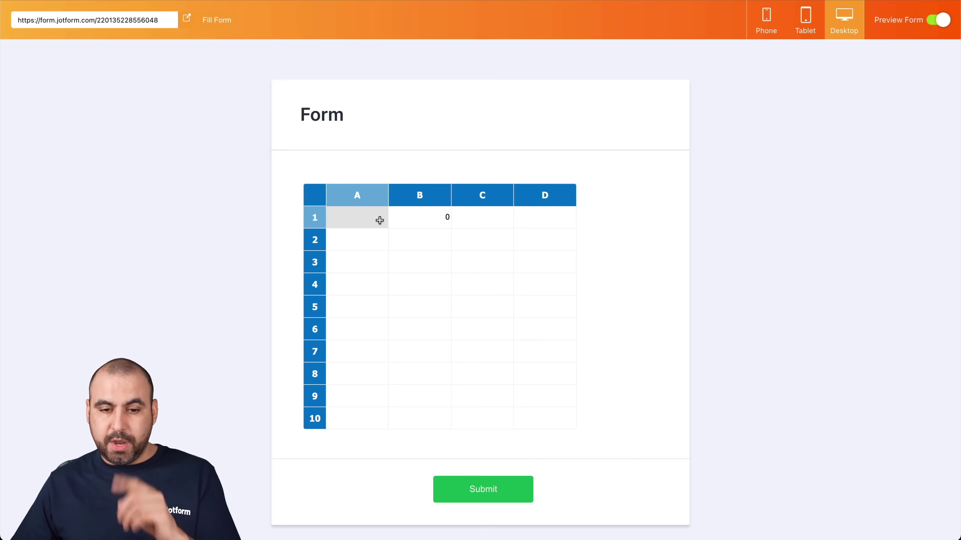
pyautogui.write('5')
pyautogui.click(360, 236)
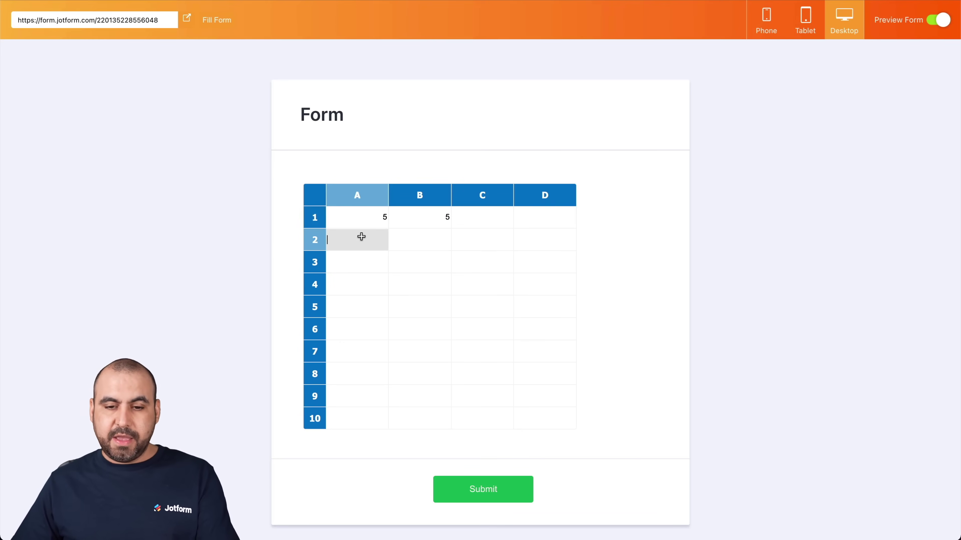
pyautogui.write('5')
pyautogui.click(439, 236)
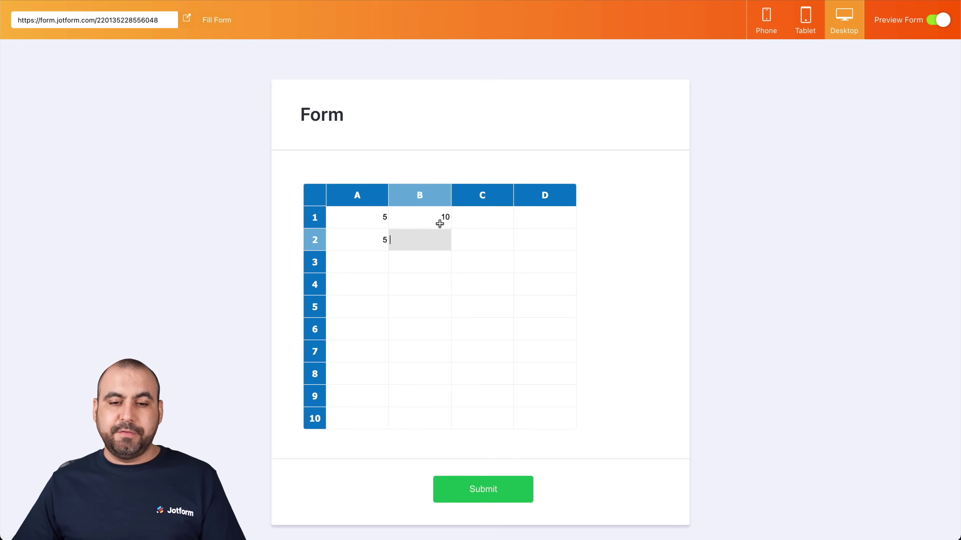
pyautogui.click(938, 20)
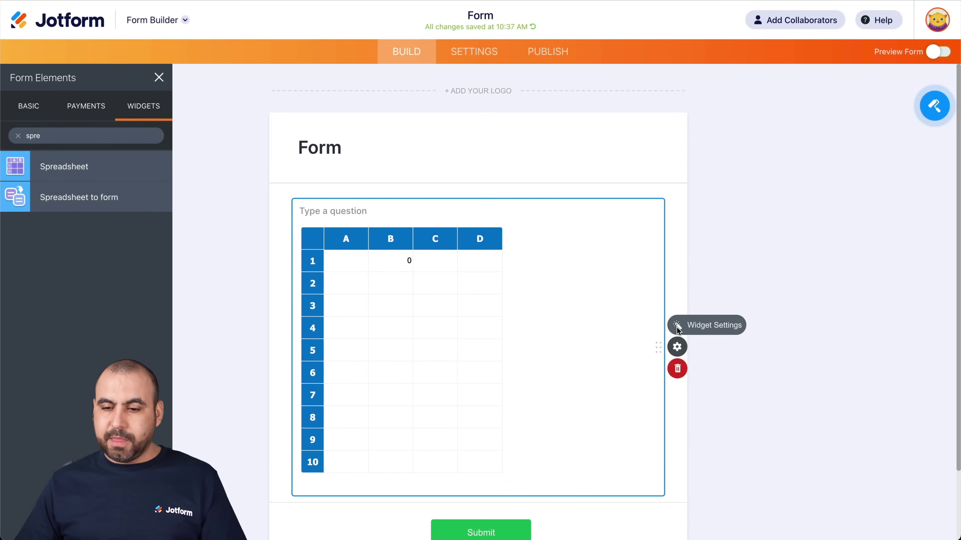
# Change the Default values formula's target cell from b1 to c1
pyautogui.click(677, 327)
pyautogui.scroll(-5, 778, 373)
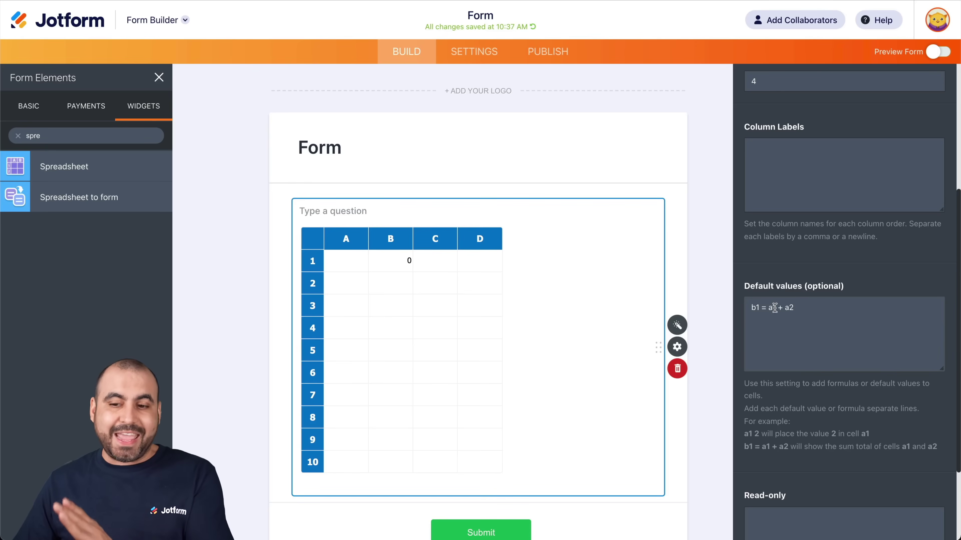
pyautogui.click(758, 307)
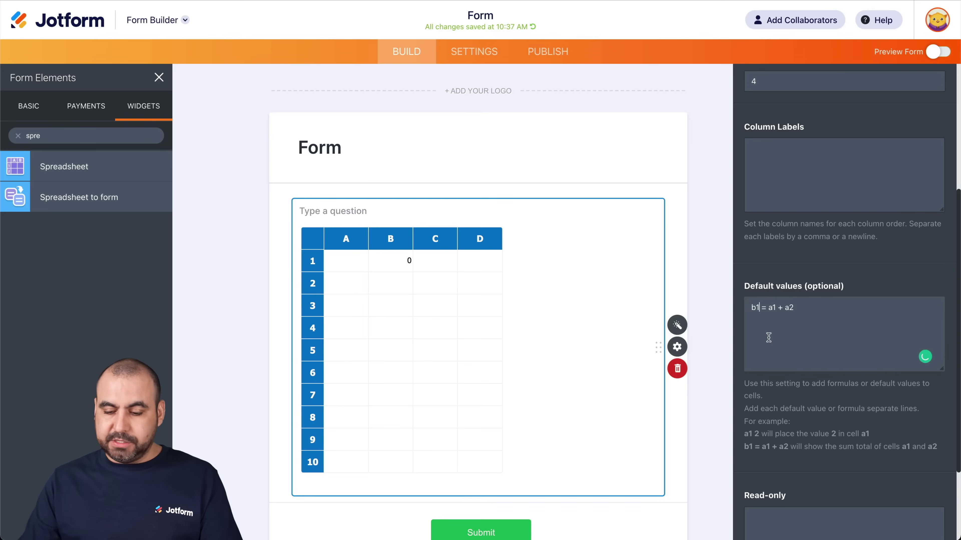
pyautogui.press('BackSpace')
pyautogui.press('BackSpace')
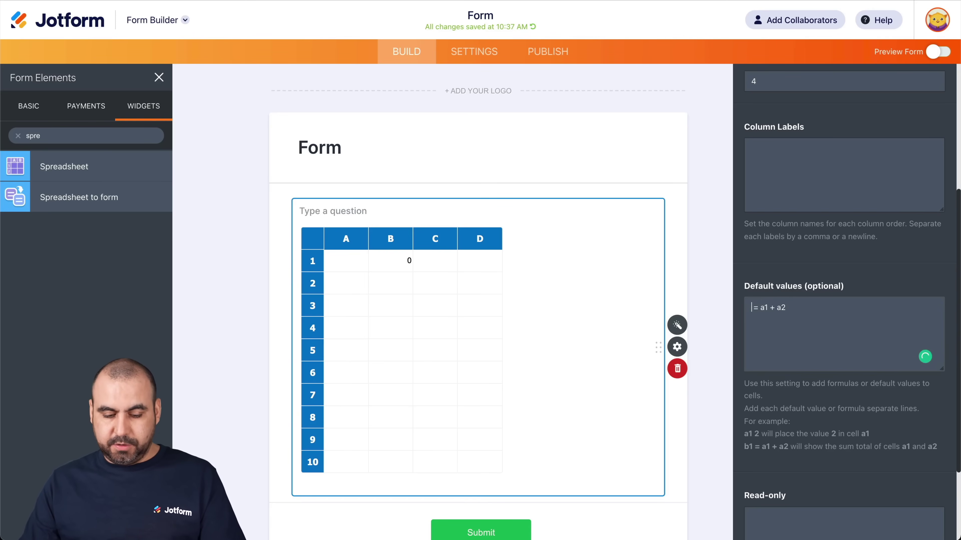
pyautogui.write('c1')
pyautogui.click(862, 332)
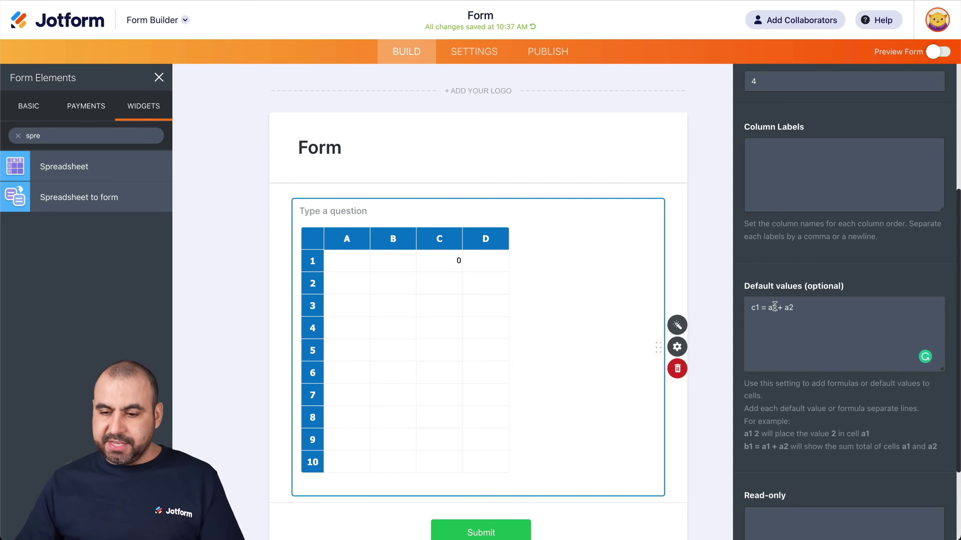
# Delete the formula entirely so no default values remain, then preview the form
pyautogui.hotkey('ctrl', 'a')
pyautogui.press('BackSpace')
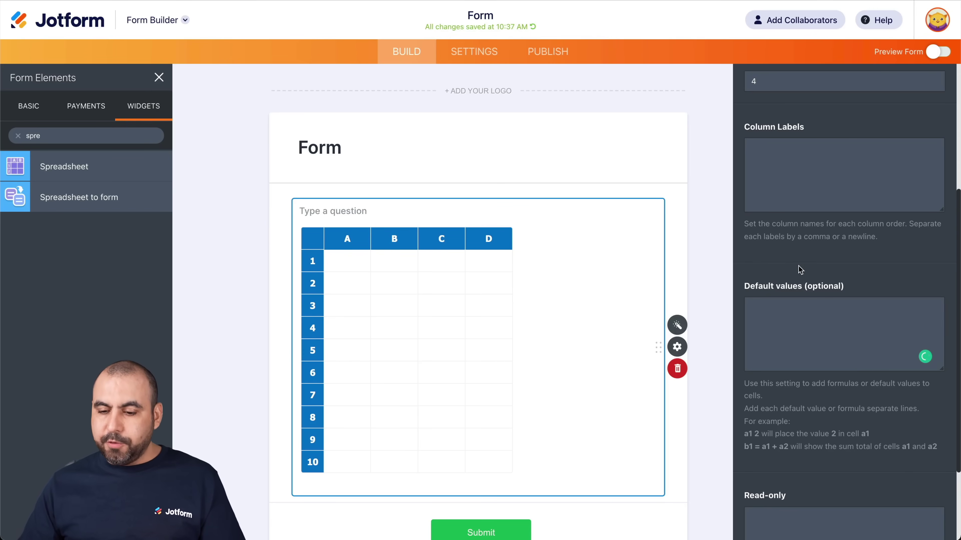
pyautogui.scroll(-1, 790, 288)
pyautogui.scroll(-5, 799, 269)
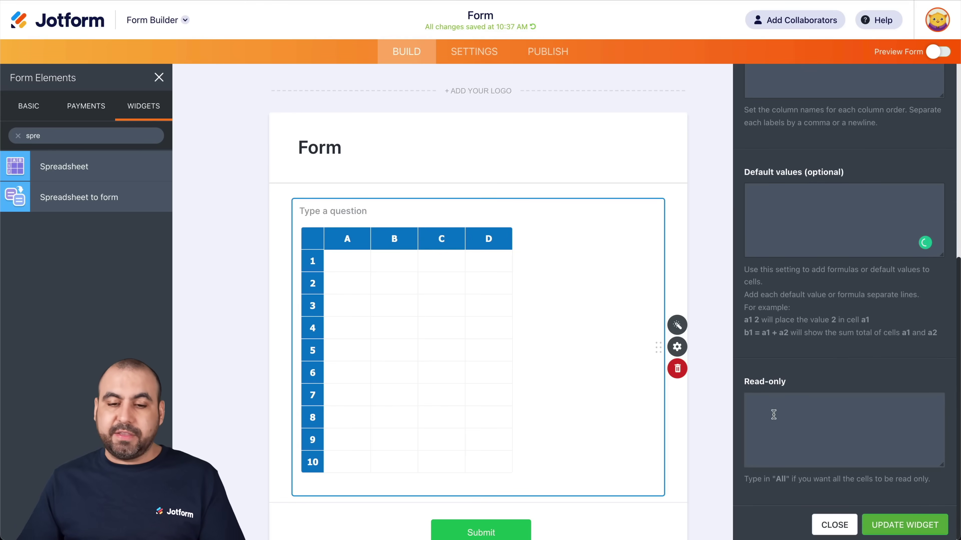
pyautogui.click(941, 53)
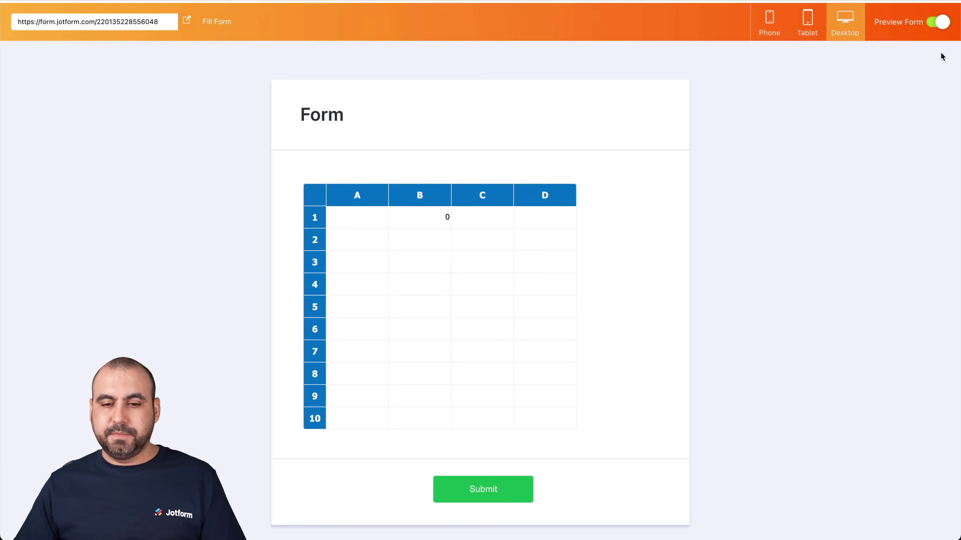
pyautogui.click(375, 237)
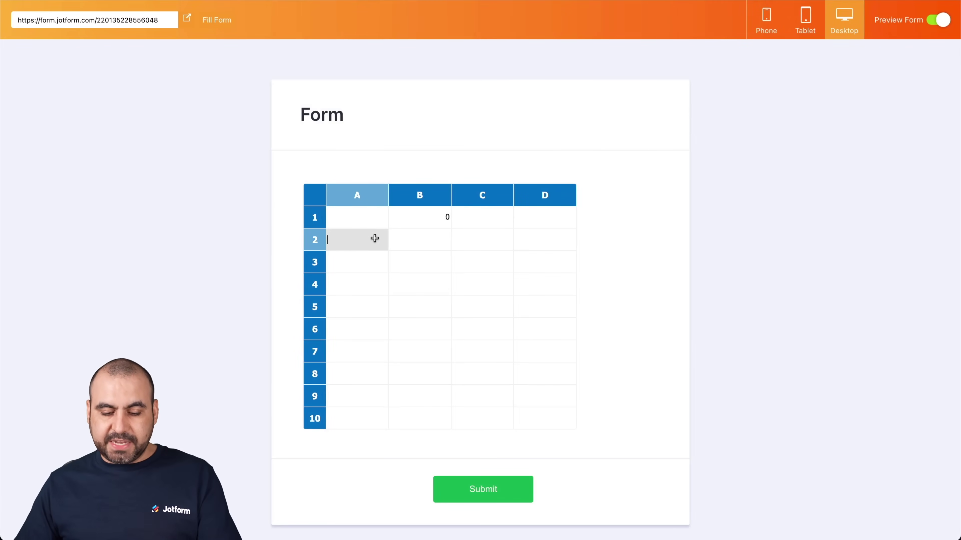
pyautogui.write('test')
pyautogui.click(416, 296)
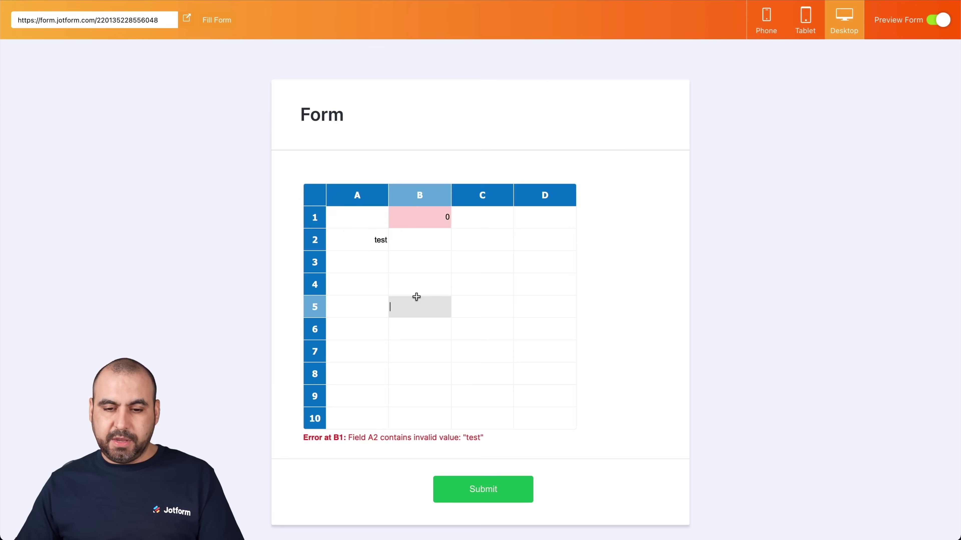
pyautogui.write('test')
pyautogui.click(469, 299)
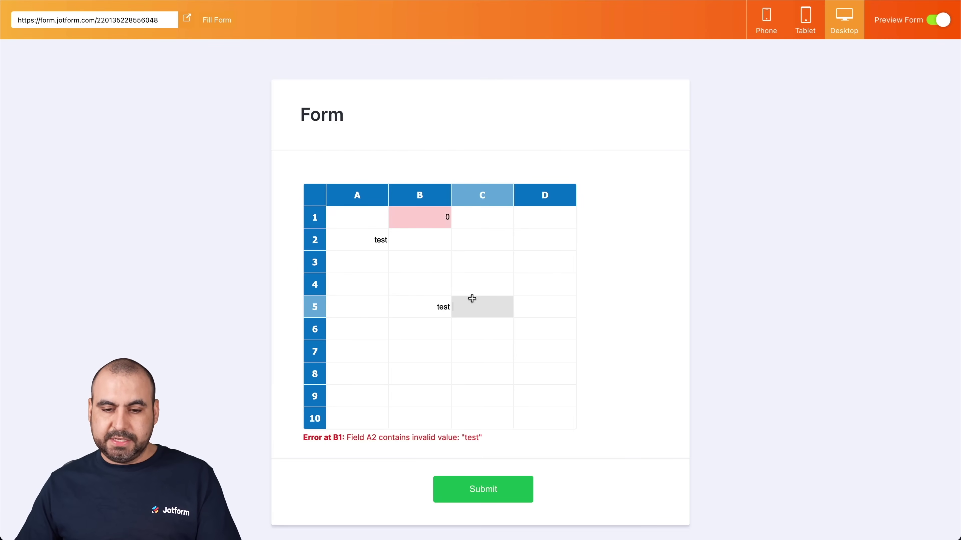
pyautogui.click(354, 227)
pyautogui.write('test')
pyautogui.click(496, 234)
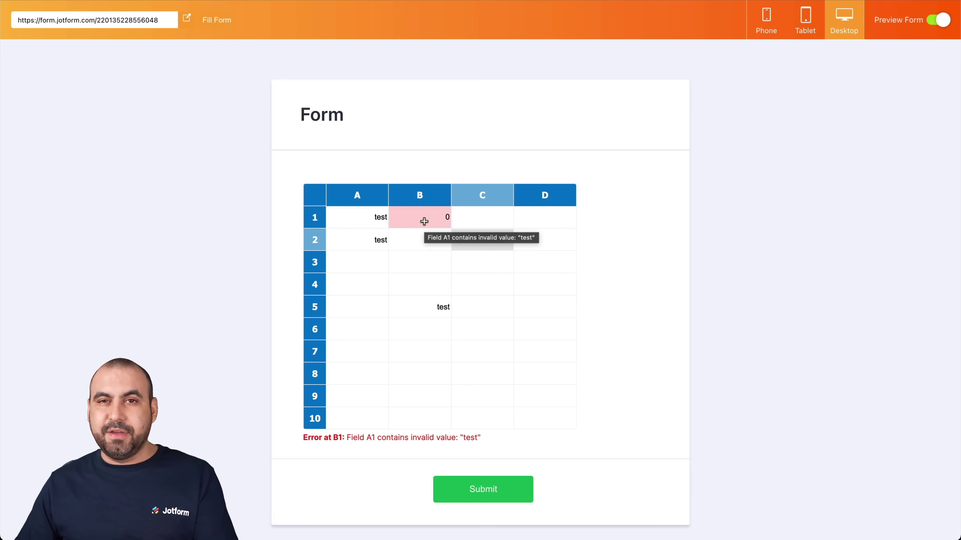
pyautogui.click(371, 239)
pyautogui.click(384, 269)
pyautogui.click(455, 304)
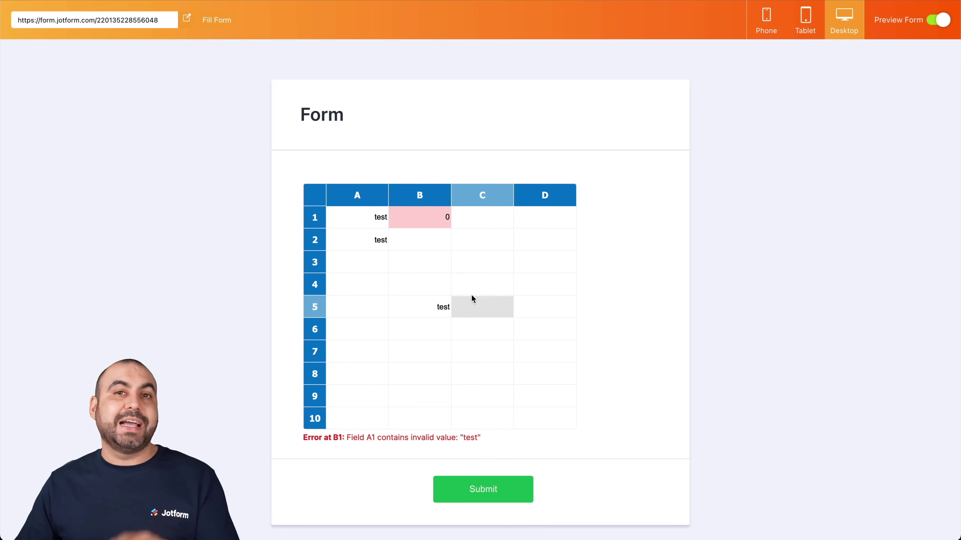
pyautogui.click(937, 19)
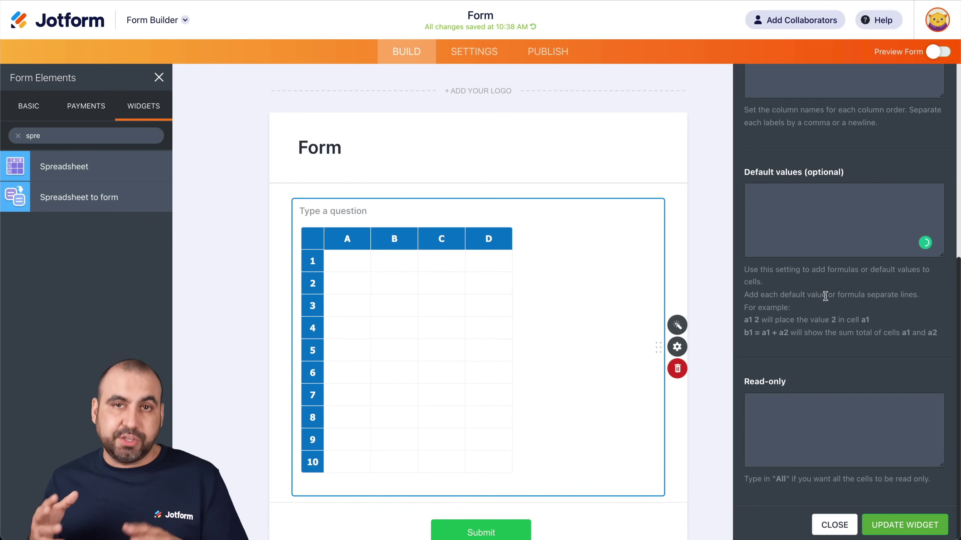
# Enter All in the Read-only setting so every cell is read-only
pyautogui.click(783, 414)
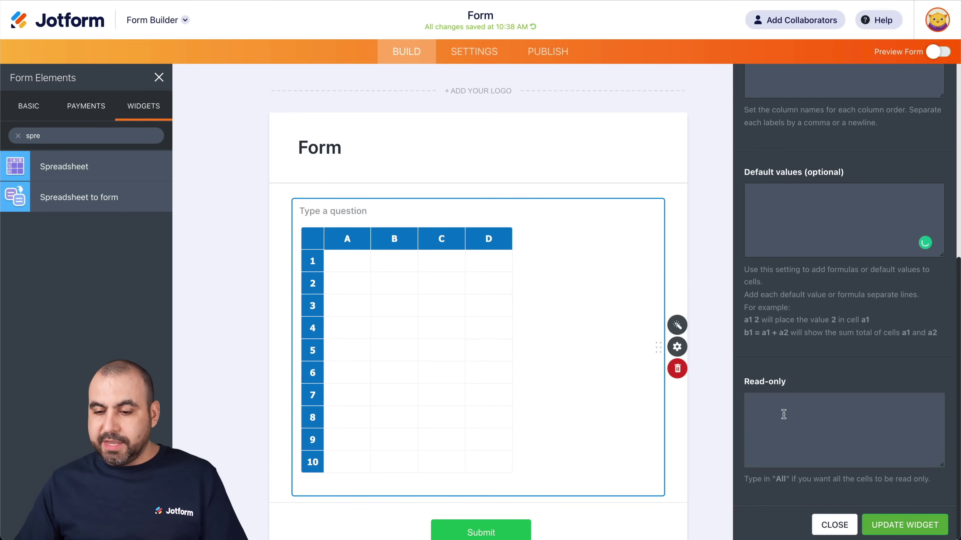
pyautogui.write('All')
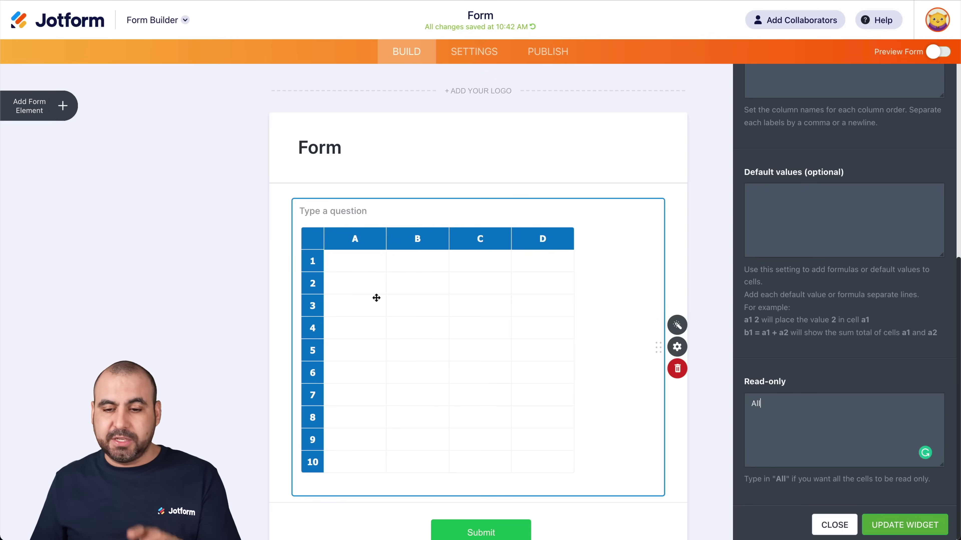
pyautogui.click(682, 350)
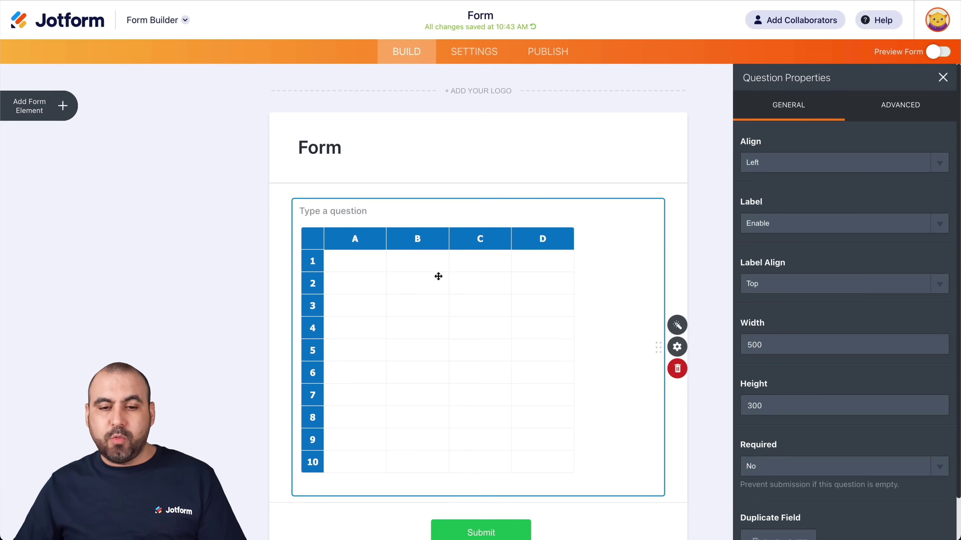
# Set the spreadsheet's alignment to Center
pyautogui.click(858, 162)
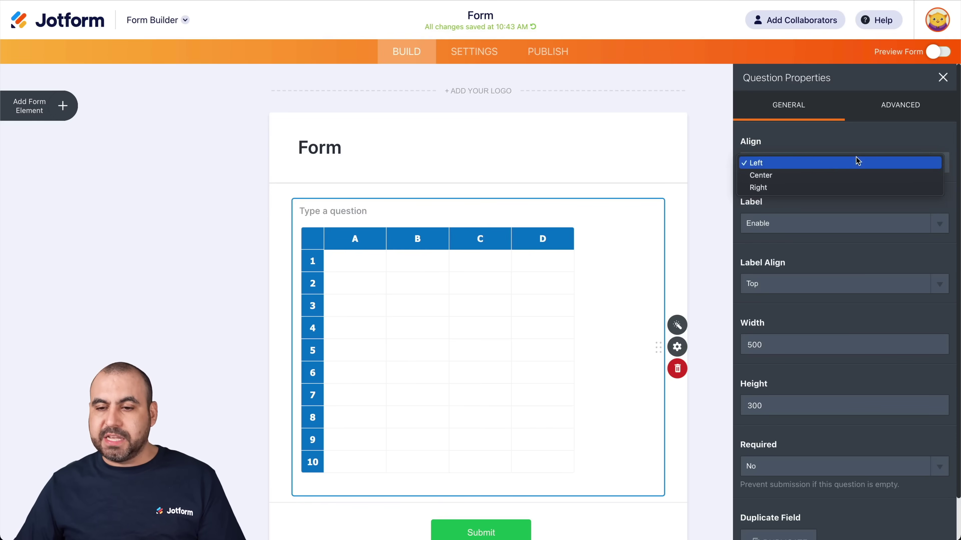
pyautogui.click(799, 176)
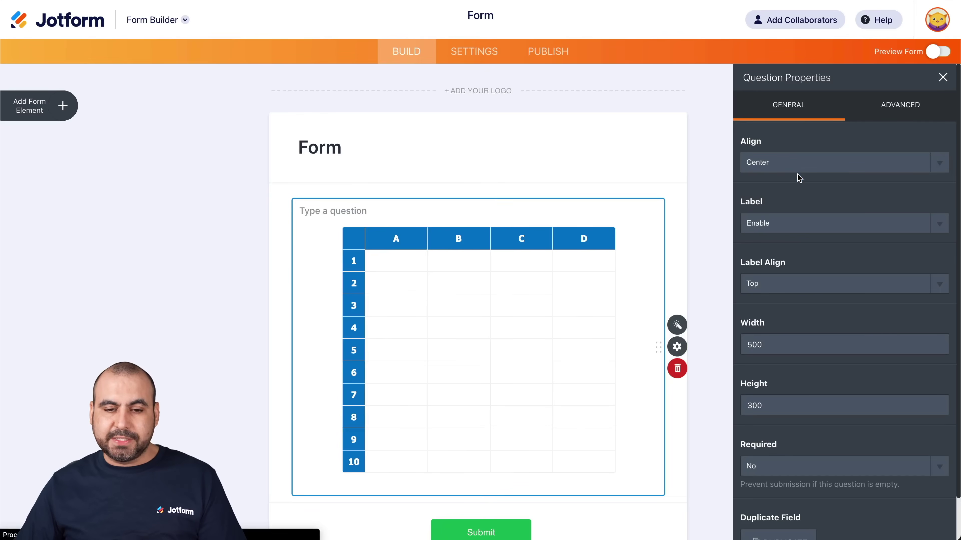
pyautogui.click(791, 166)
pyautogui.click(787, 177)
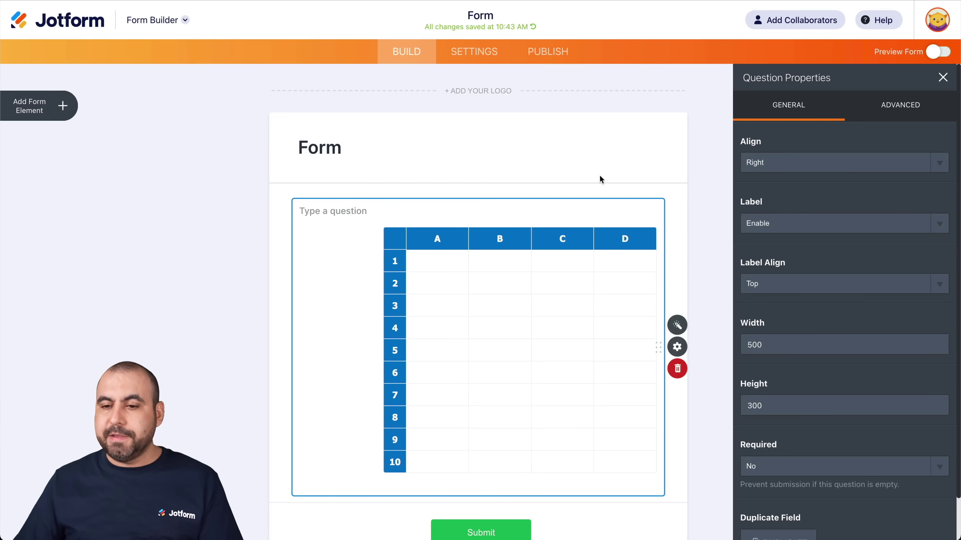
pyautogui.click(782, 162)
pyautogui.click(774, 153)
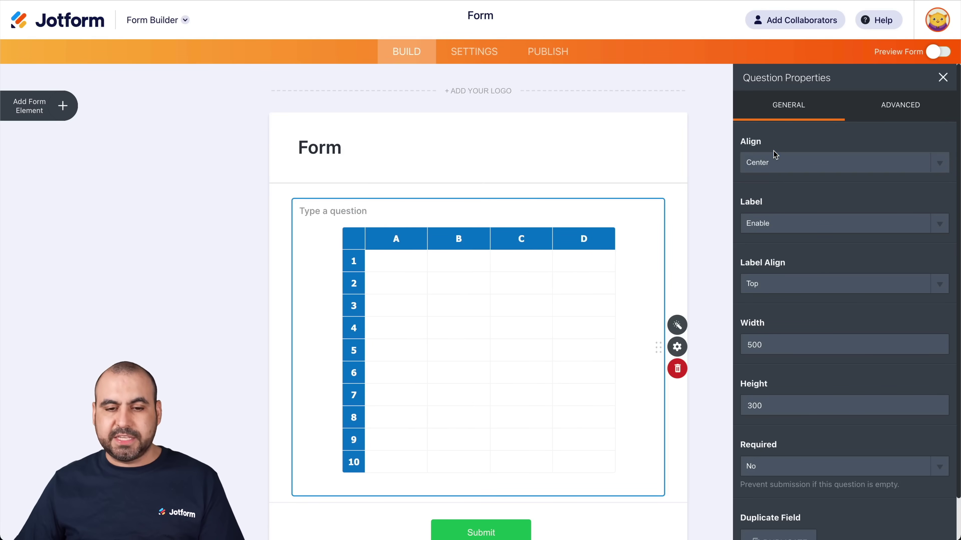
pyautogui.scroll(-1, 789, 208)
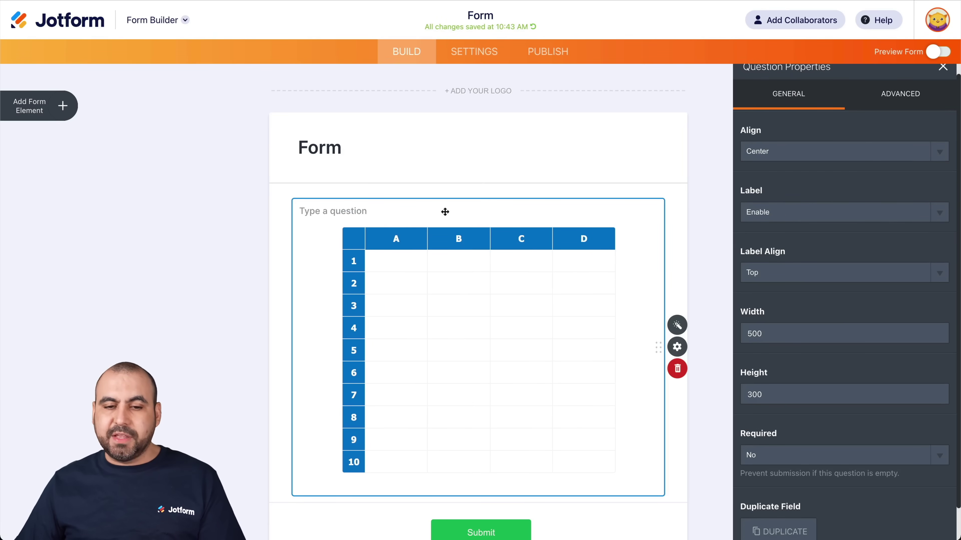
# Enter Title as the question label text, then set Label to Disable
pyautogui.click(343, 210)
pyautogui.write('Title')
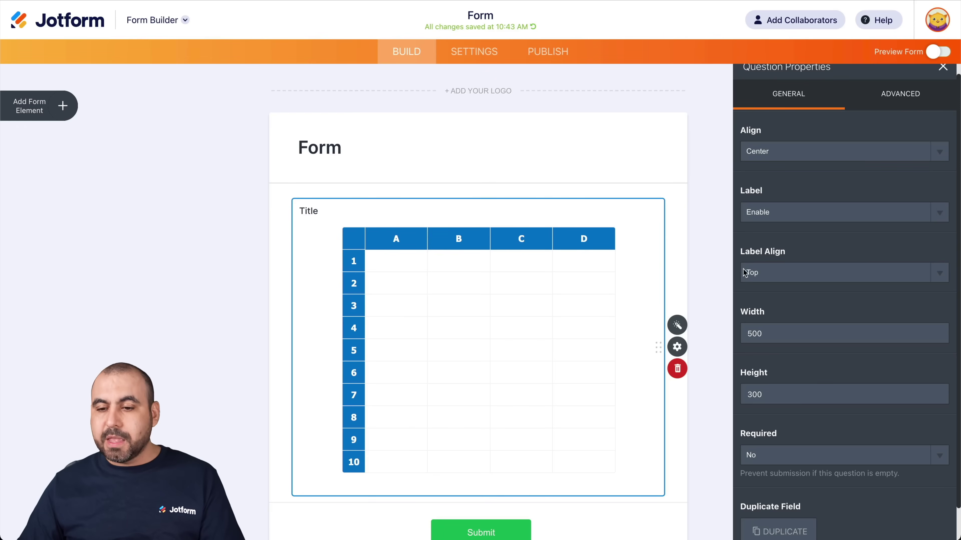
pyautogui.click(793, 214)
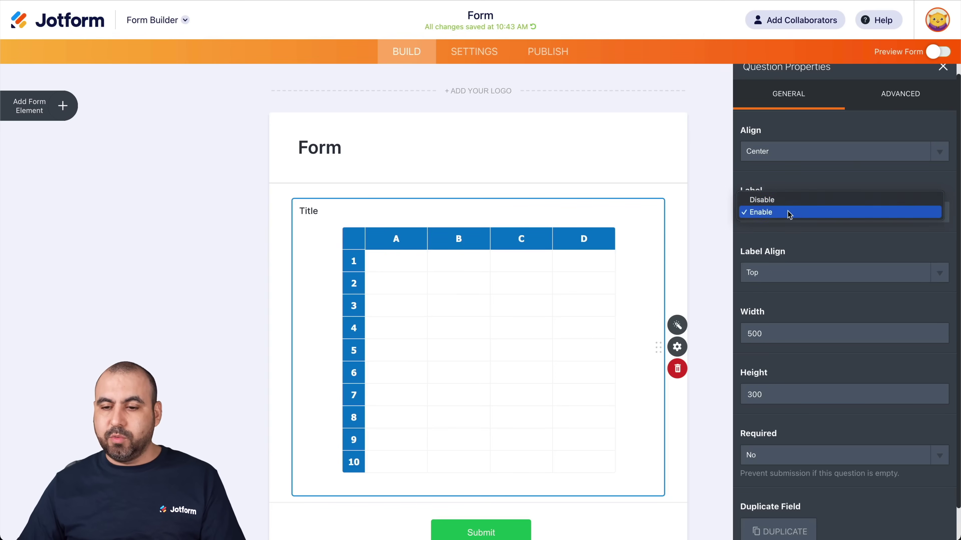
pyautogui.click(775, 200)
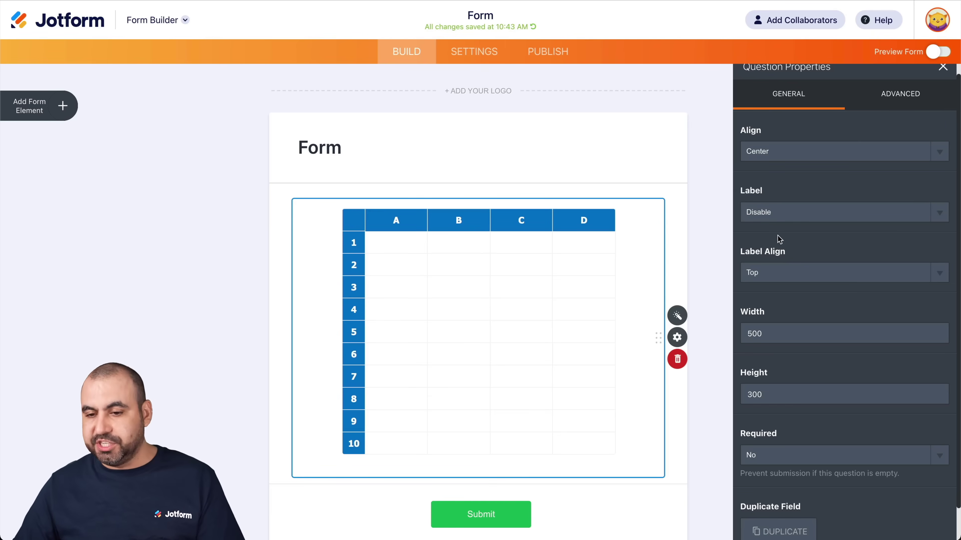
pyautogui.scroll(-1, 781, 246)
# Set the label alignment to Left, with the label disabled again afterwards
pyautogui.click(834, 250)
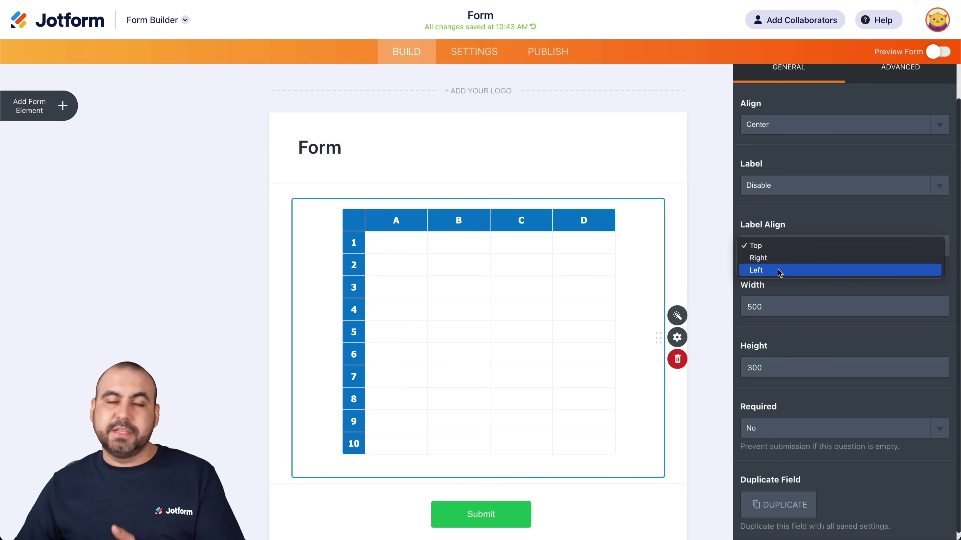
pyautogui.click(791, 184)
pyautogui.click(789, 186)
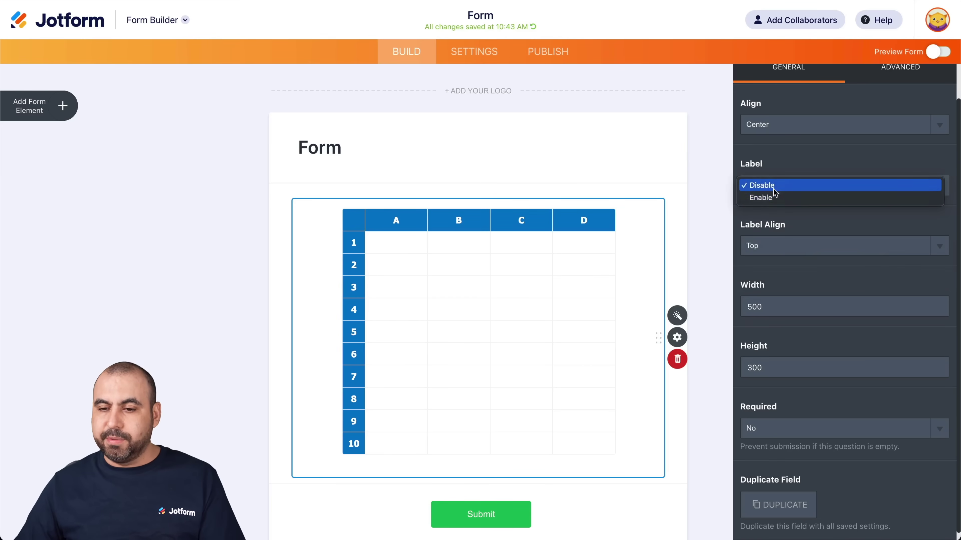
pyautogui.click(771, 197)
pyautogui.click(778, 246)
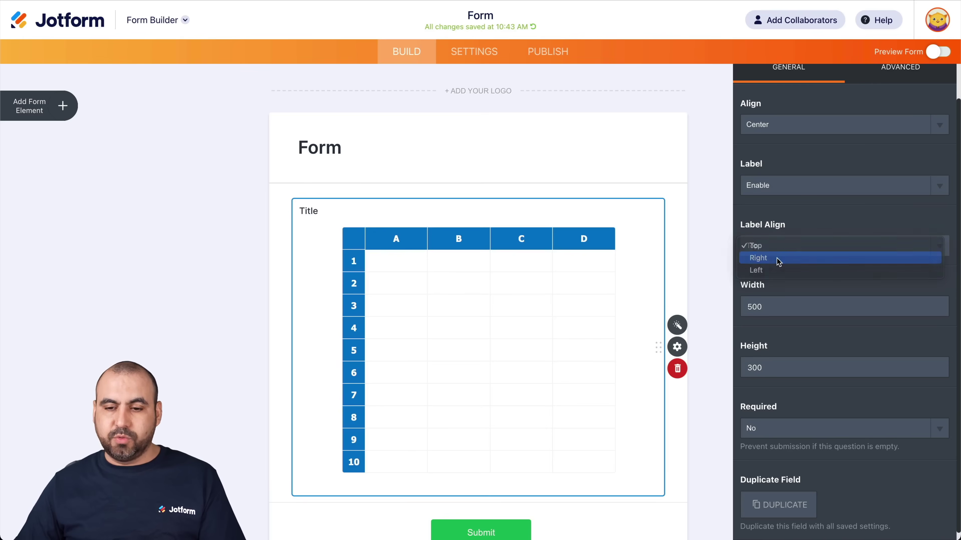
pyautogui.click(778, 258)
pyautogui.click(767, 245)
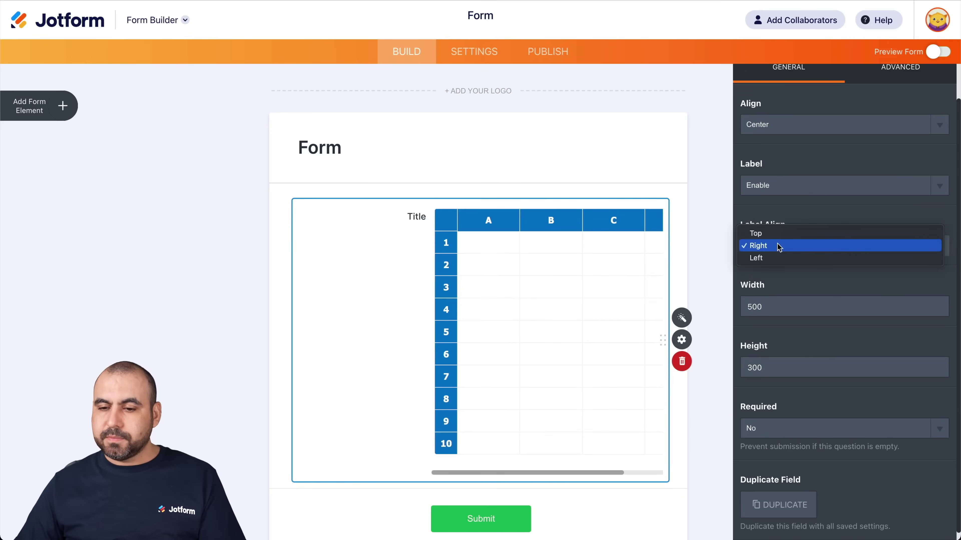
pyautogui.click(776, 257)
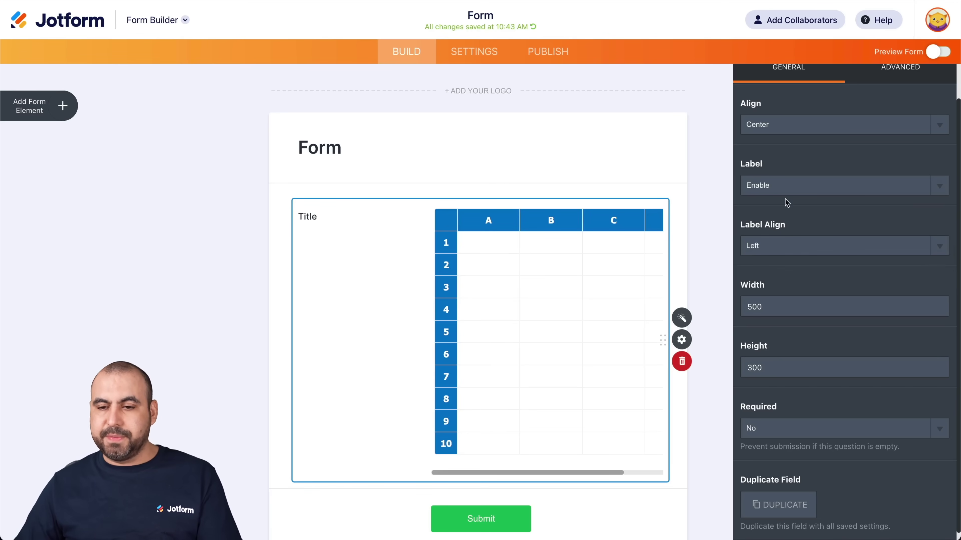
pyautogui.click(779, 187)
pyautogui.click(776, 173)
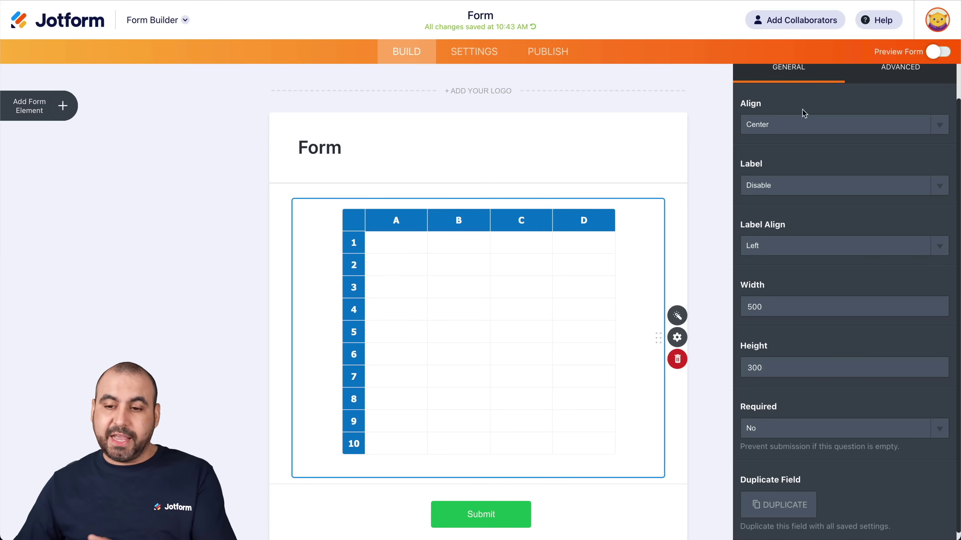
# Change the spreadsheet width from 500 to 300, checking the Advanced settings briefly
pyautogui.scroll(-1, 770, 309)
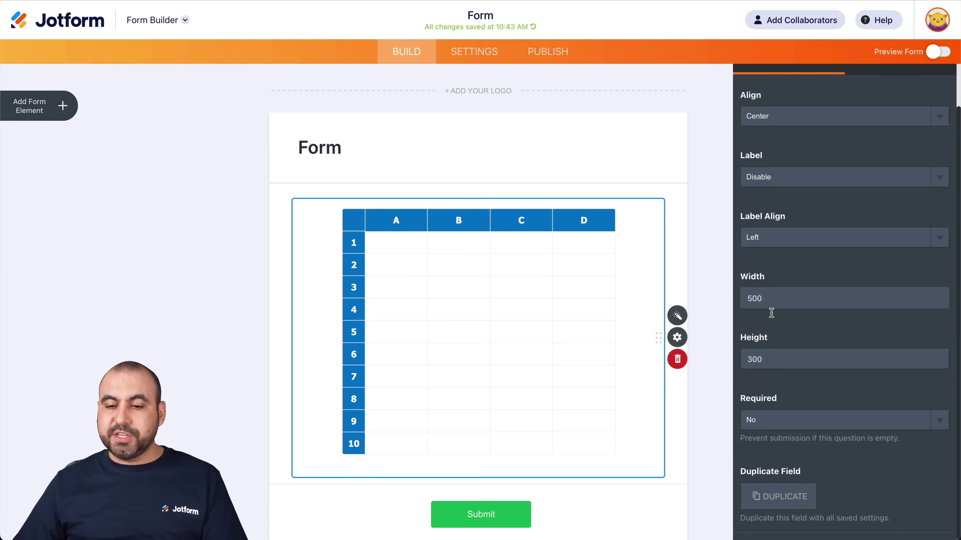
pyautogui.click(751, 296)
pyautogui.press('BackSpace')
pyautogui.write('3')
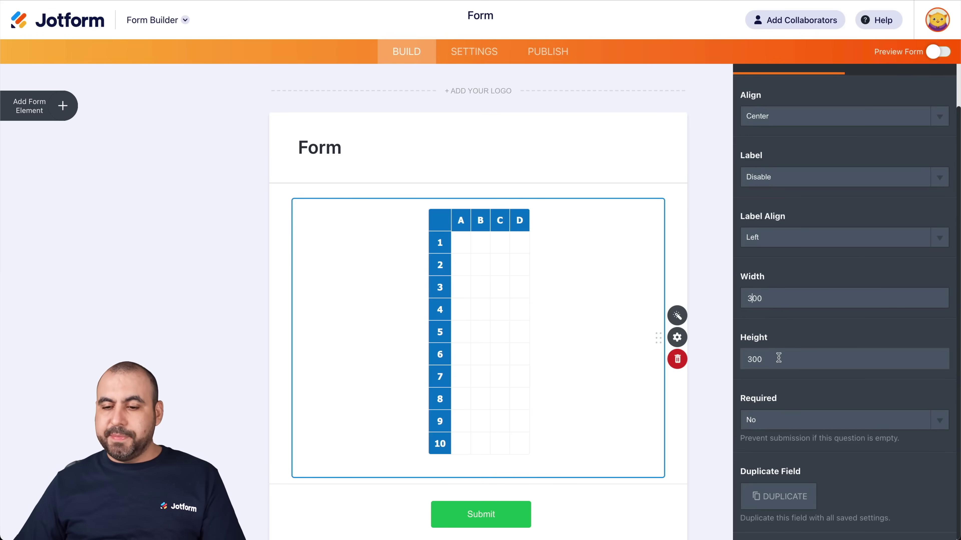
pyautogui.click(766, 359)
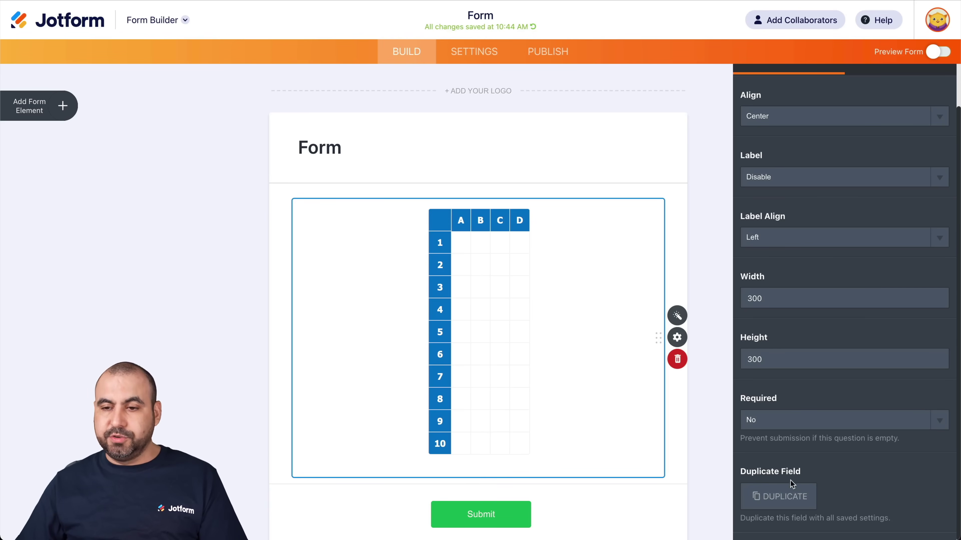
pyautogui.scroll(2, 804, 489)
pyautogui.click(900, 105)
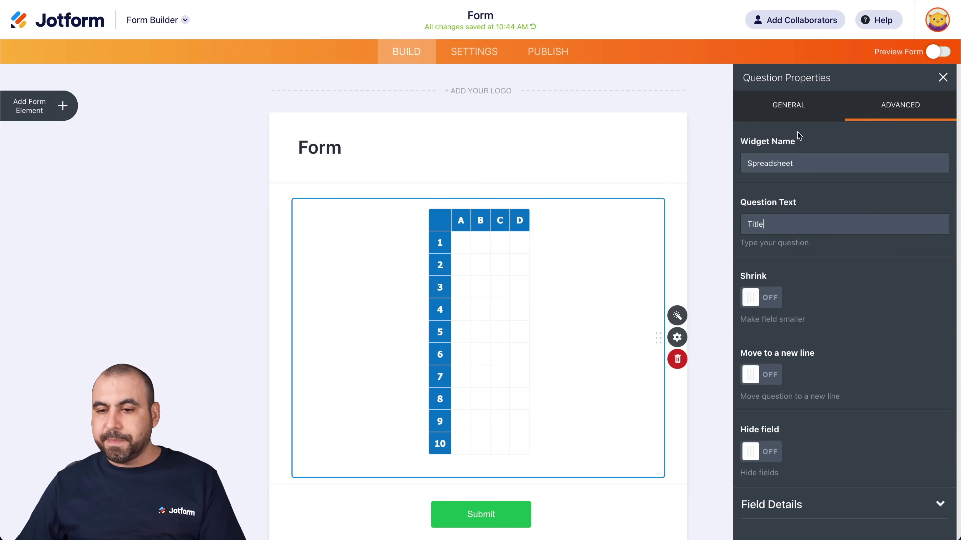
pyautogui.click(795, 118)
# Enable the spreadsheet label and select the Title question text in Advanced settings
pyautogui.click(778, 219)
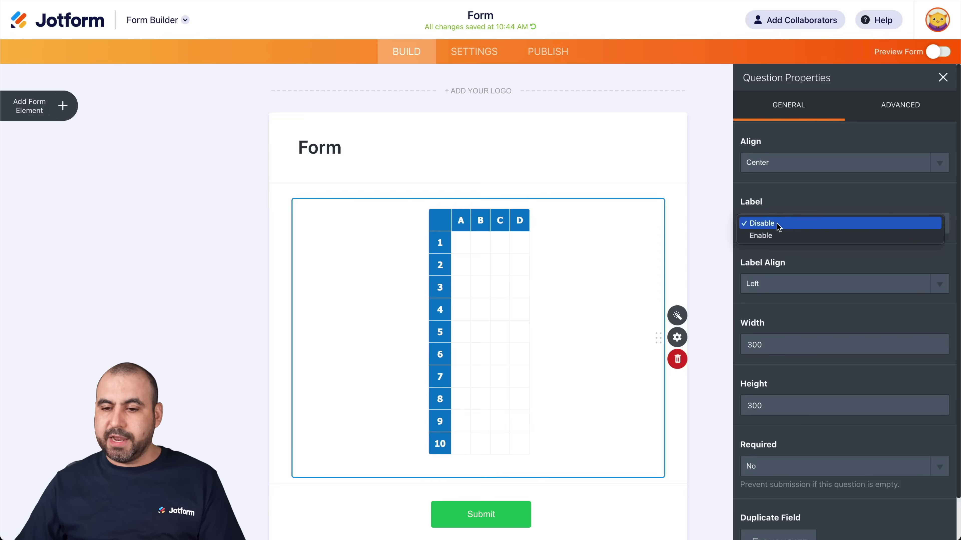
pyautogui.click(779, 236)
pyautogui.click(880, 114)
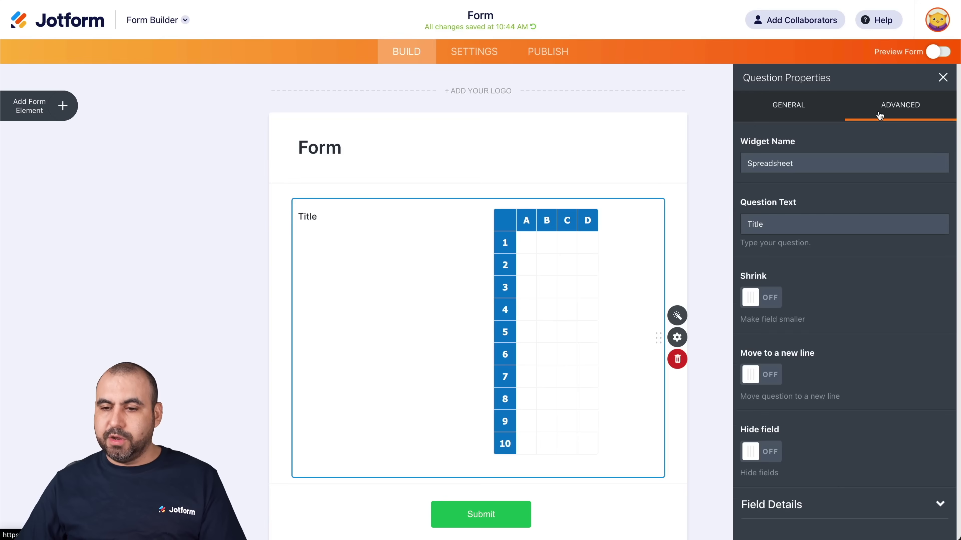
pyautogui.doubleClick(798, 163)
pyautogui.doubleClick(775, 224)
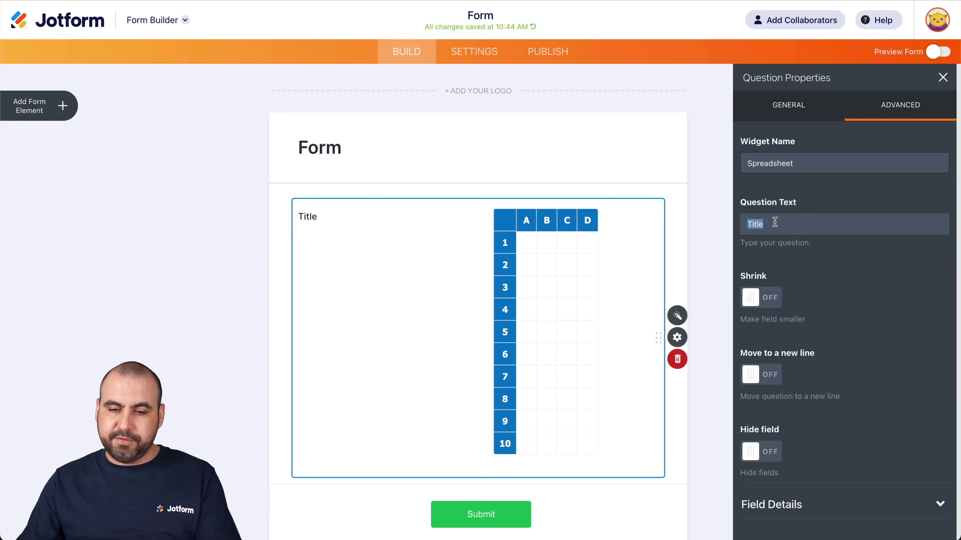
# Extend the question text to 'Title For This Spreadsheet' and turn Shrink on
pyautogui.press('Right')
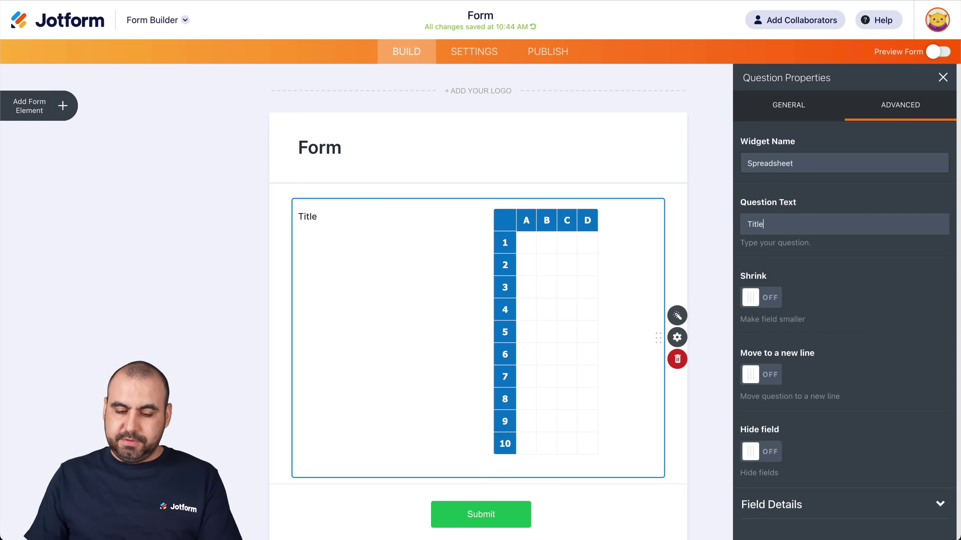
pyautogui.write('For th')
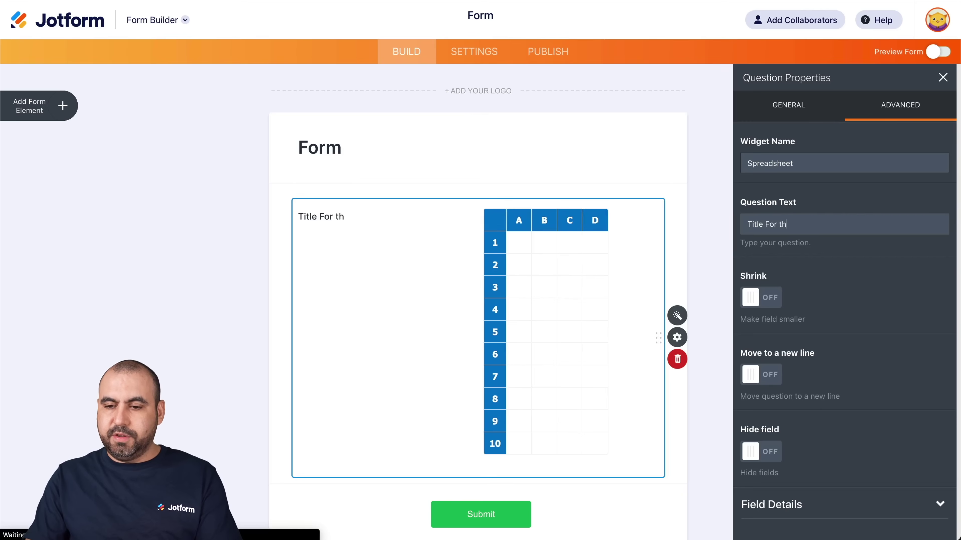
pyautogui.press('BackSpace')
pyautogui.press('BackSpace')
pyautogui.write('Th')
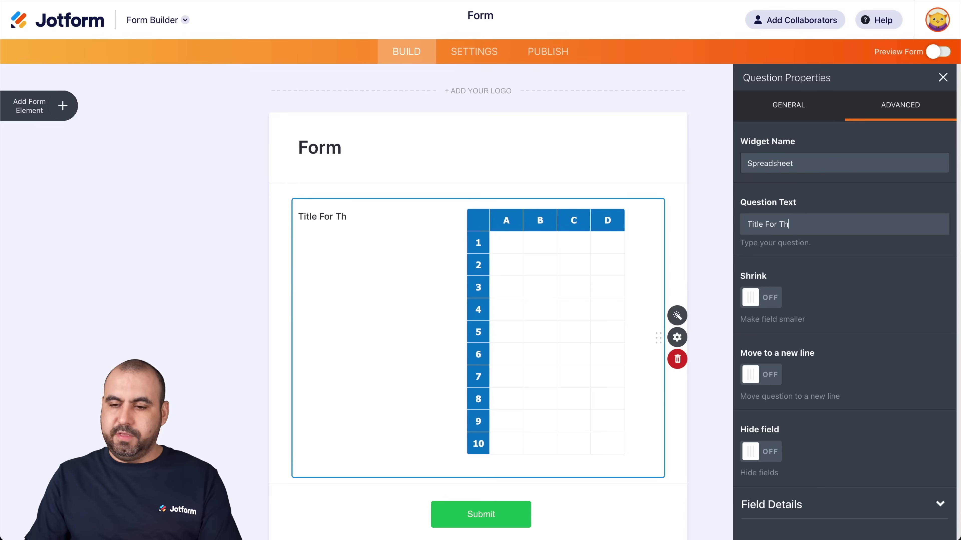
pyautogui.write('is SPreadsheet')
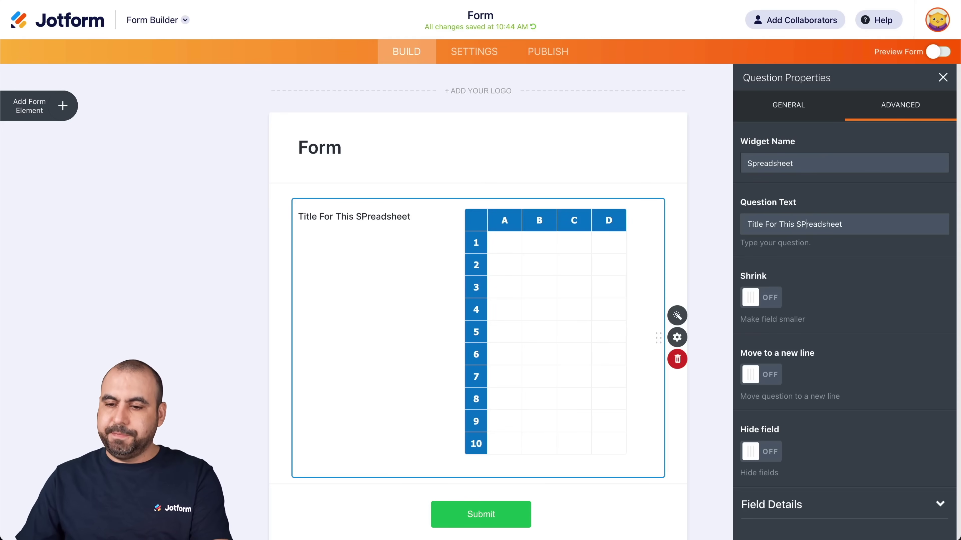
pyautogui.press('BackSpace')
pyautogui.write('p')
pyautogui.click(768, 301)
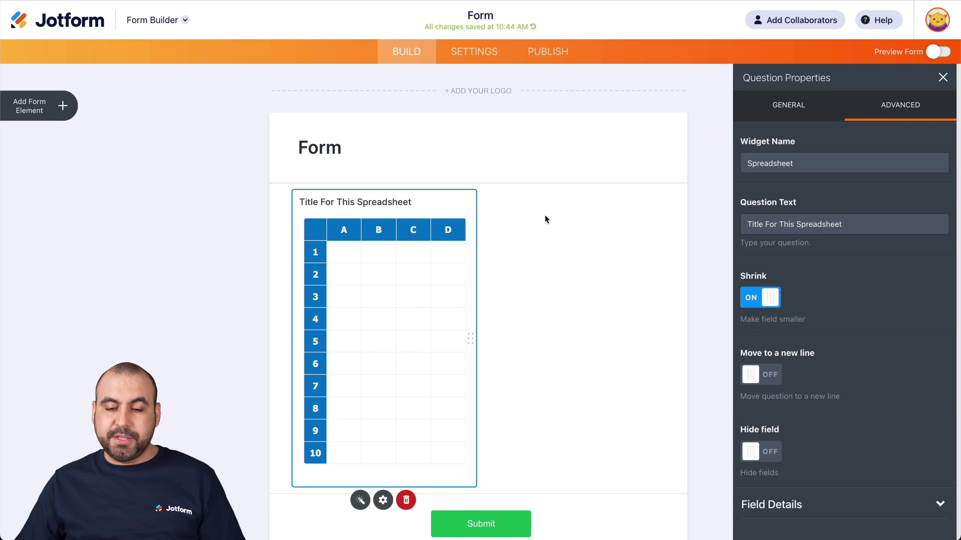
# Turn Shrink off and expand Field Details to show unique name titleFor3 and field ID #input_3
pyautogui.click(769, 301)
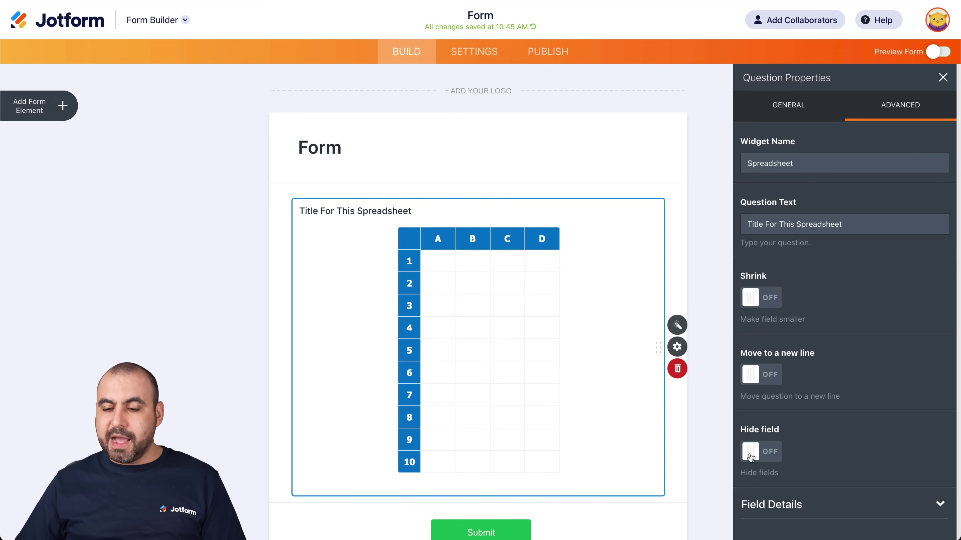
pyautogui.click(829, 504)
pyautogui.scroll(-5, 829, 504)
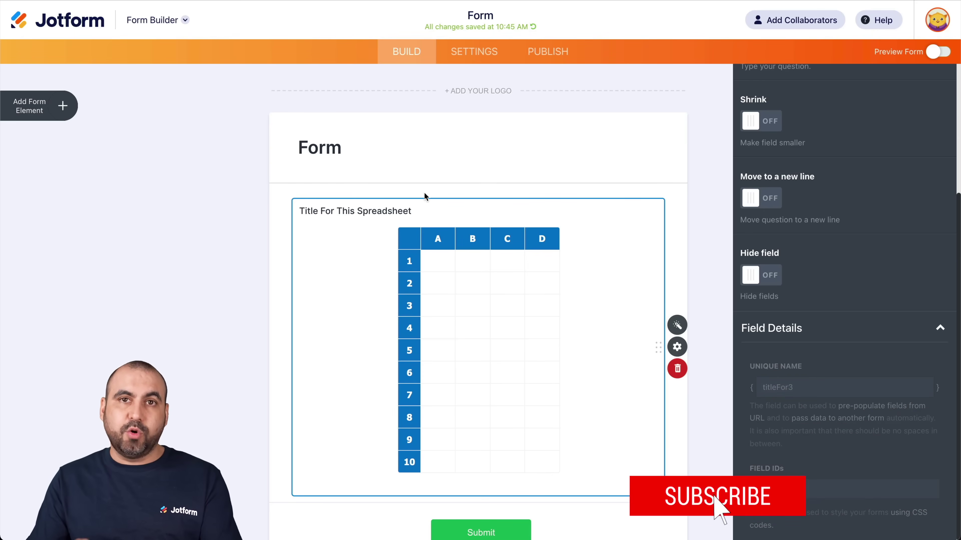
pyautogui.scroll(-1, 424, 192)
pyautogui.scroll(-2, 421, 207)
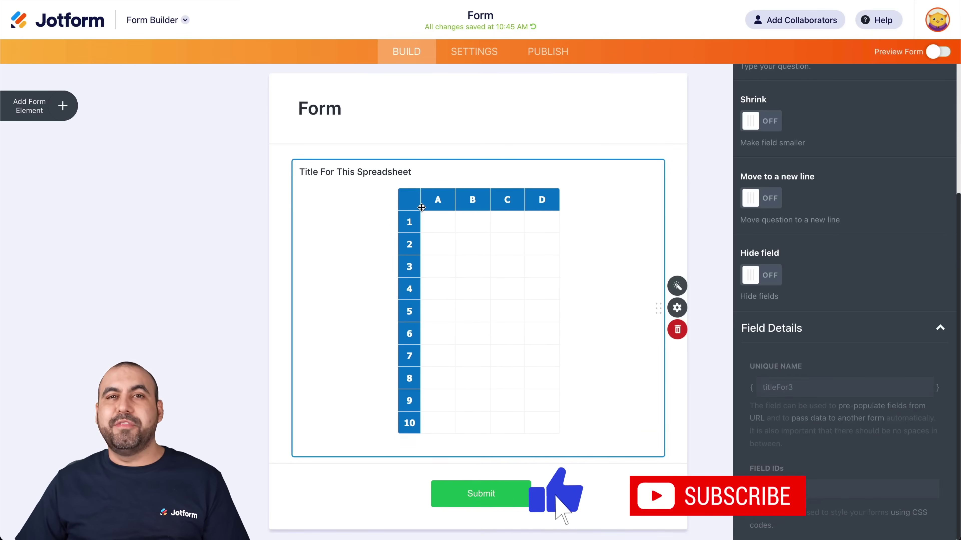